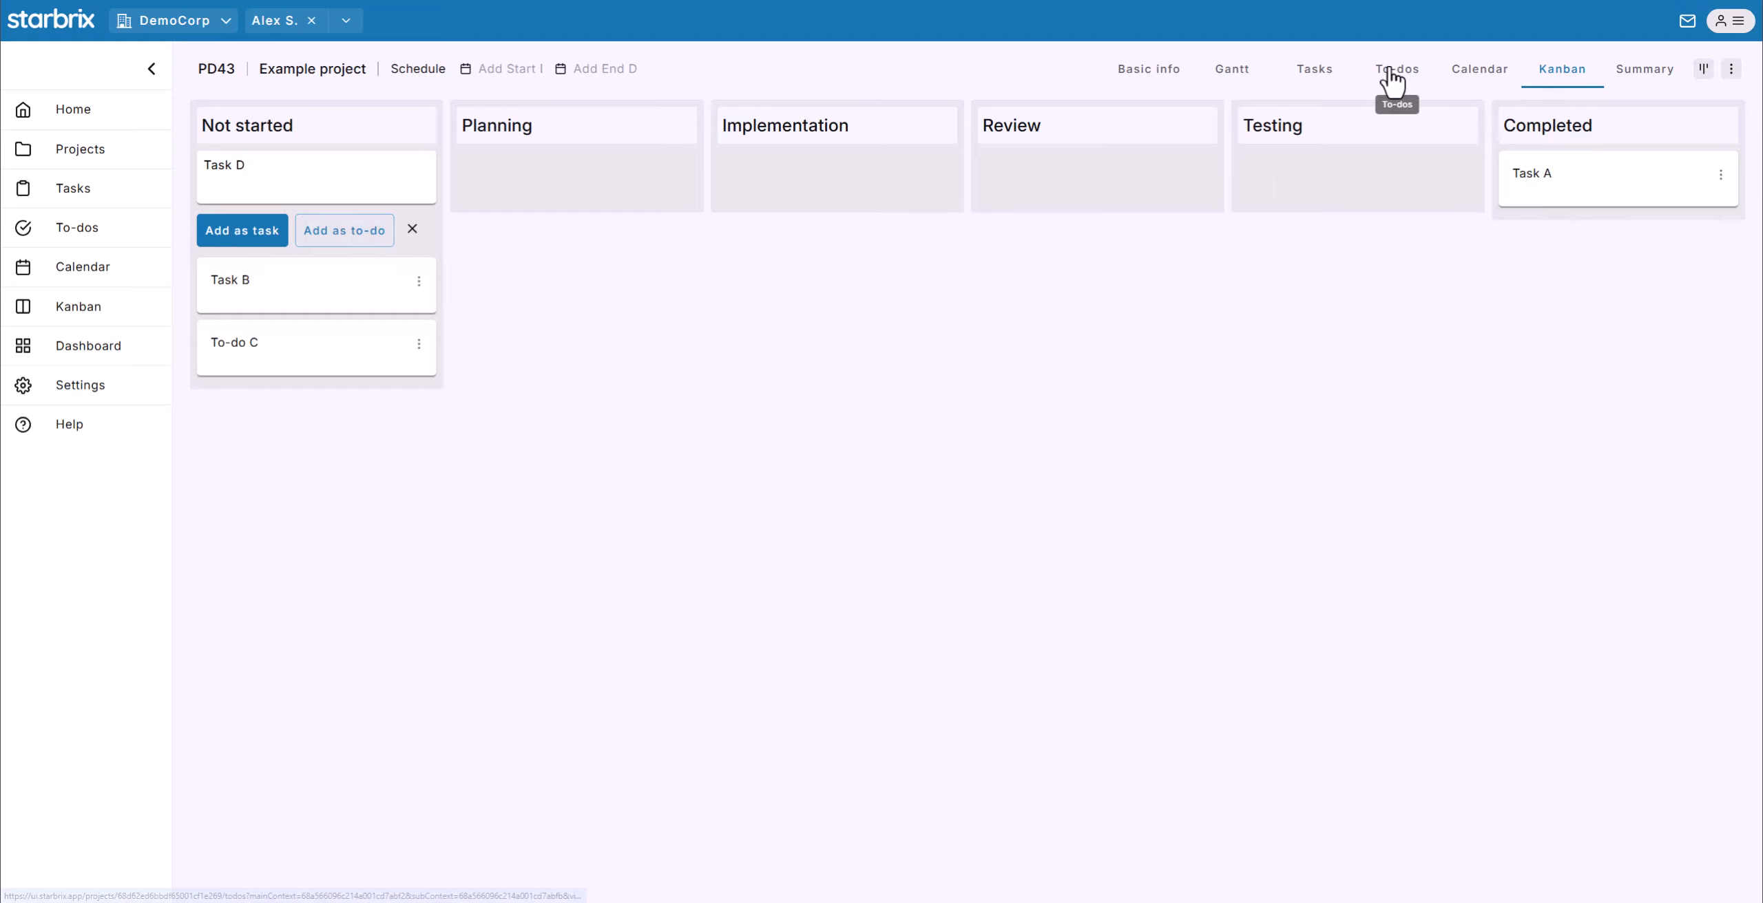
Add Task D as a task in the Not started column, open its details, and close them again
click(250, 240)
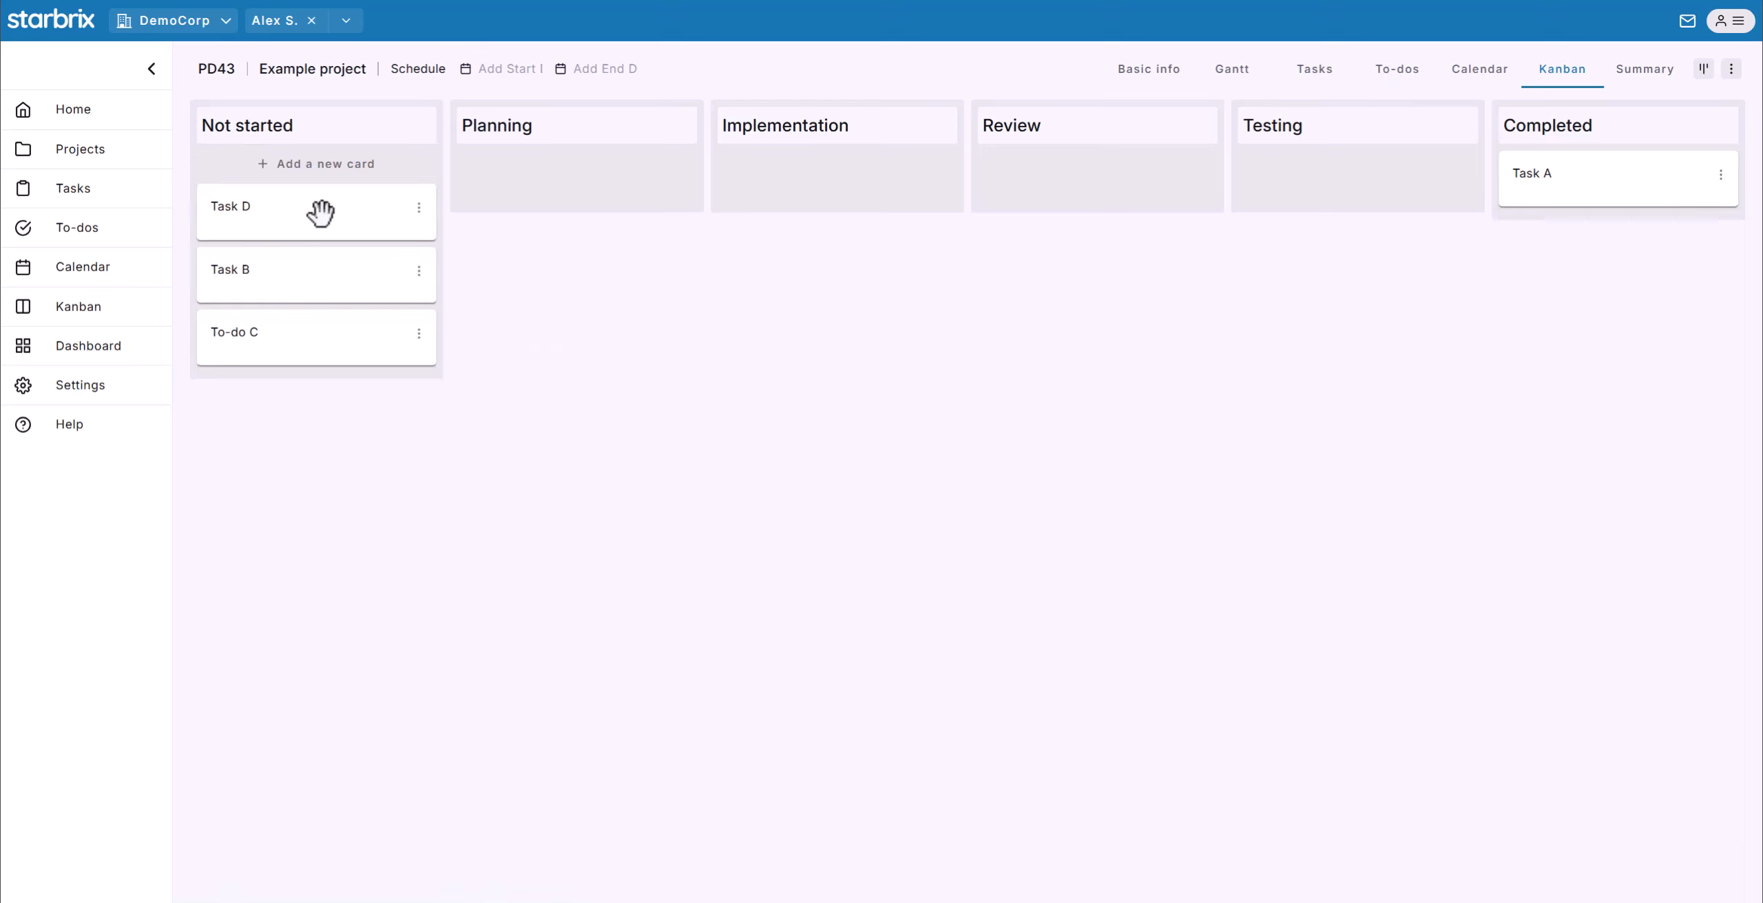
click(320, 213)
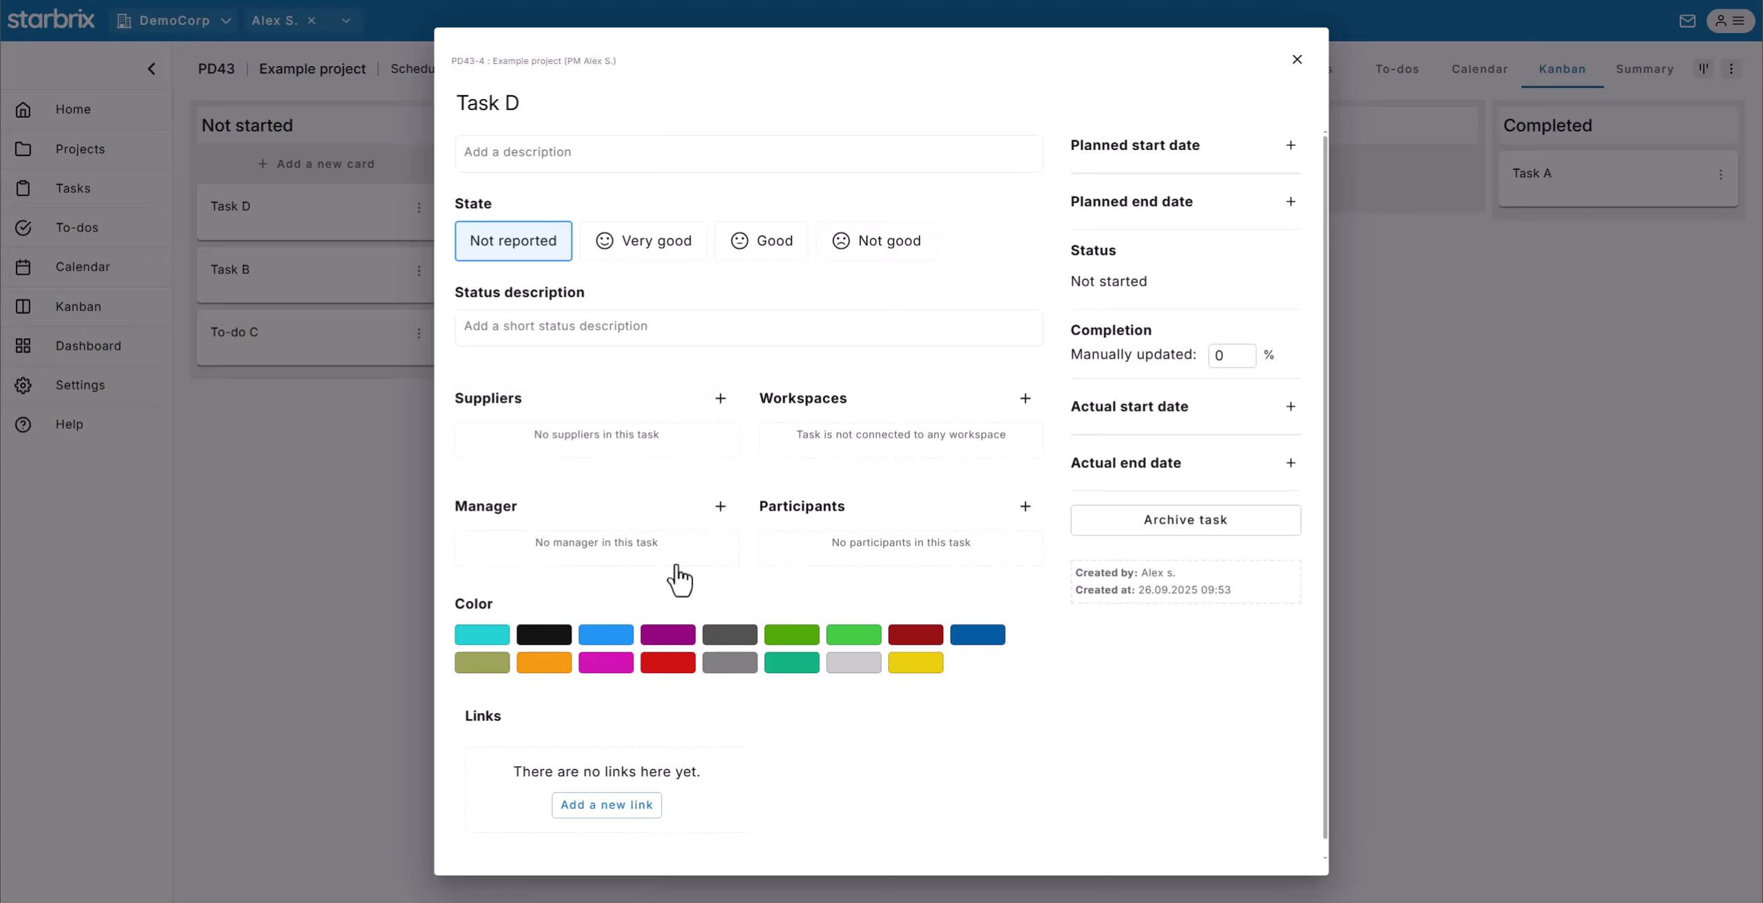
click(417, 538)
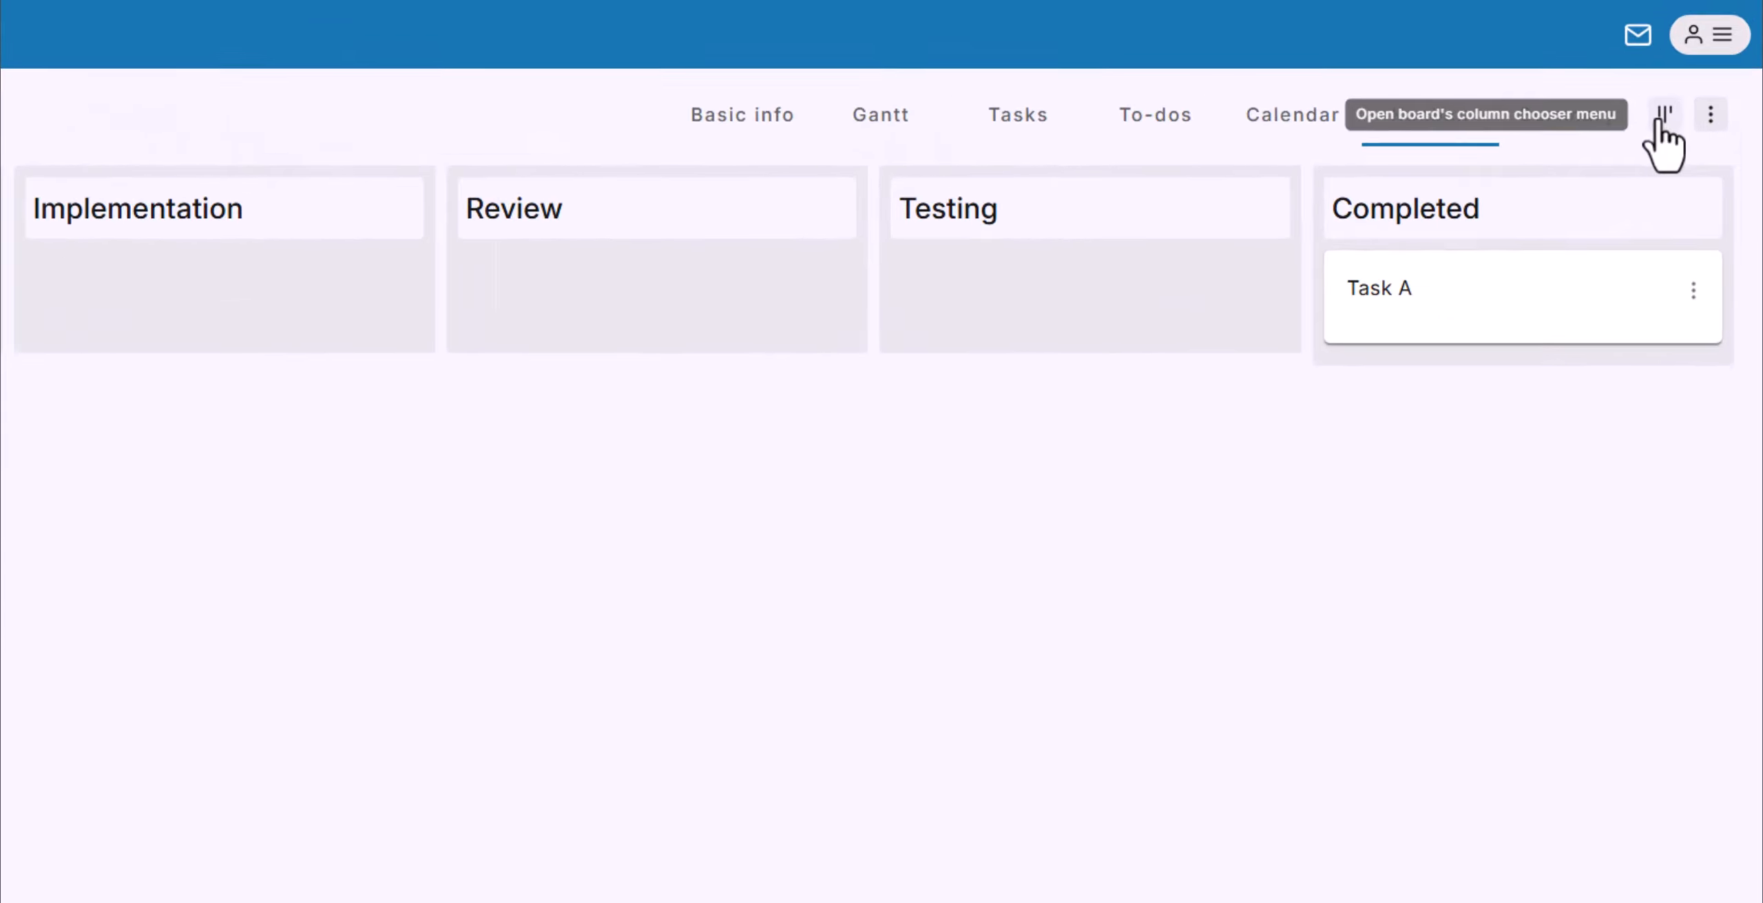
Make the Input queue, Backlog and Deployment columns visible on the project's Kanban board
click(1663, 116)
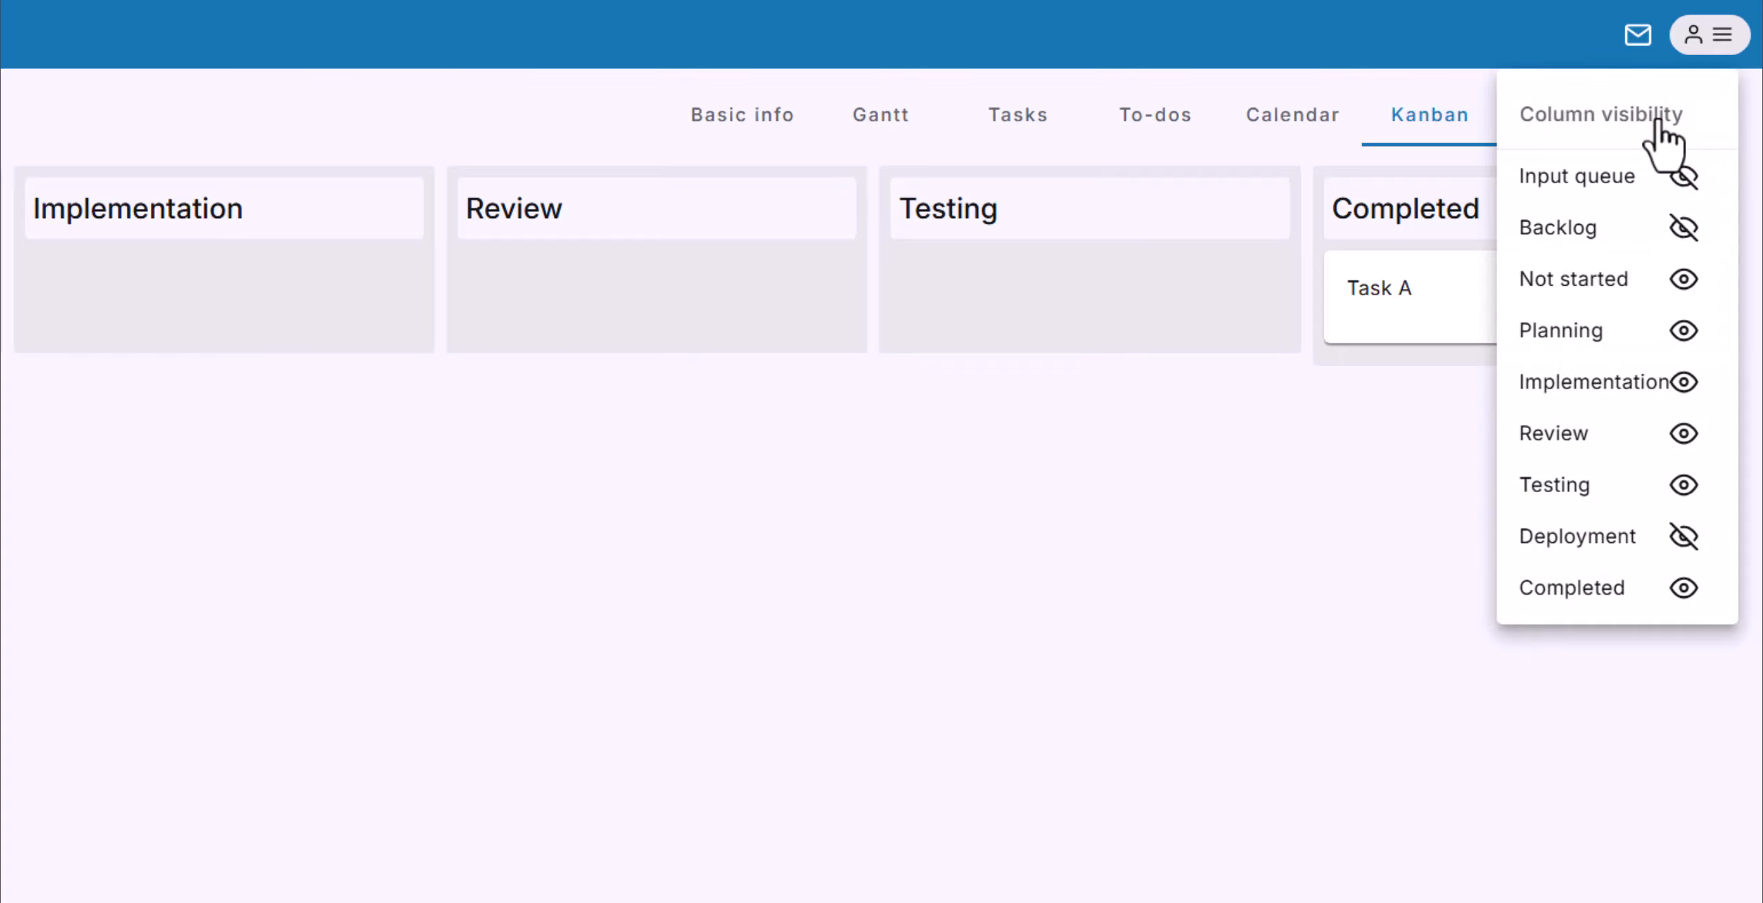
click(1683, 180)
click(1684, 228)
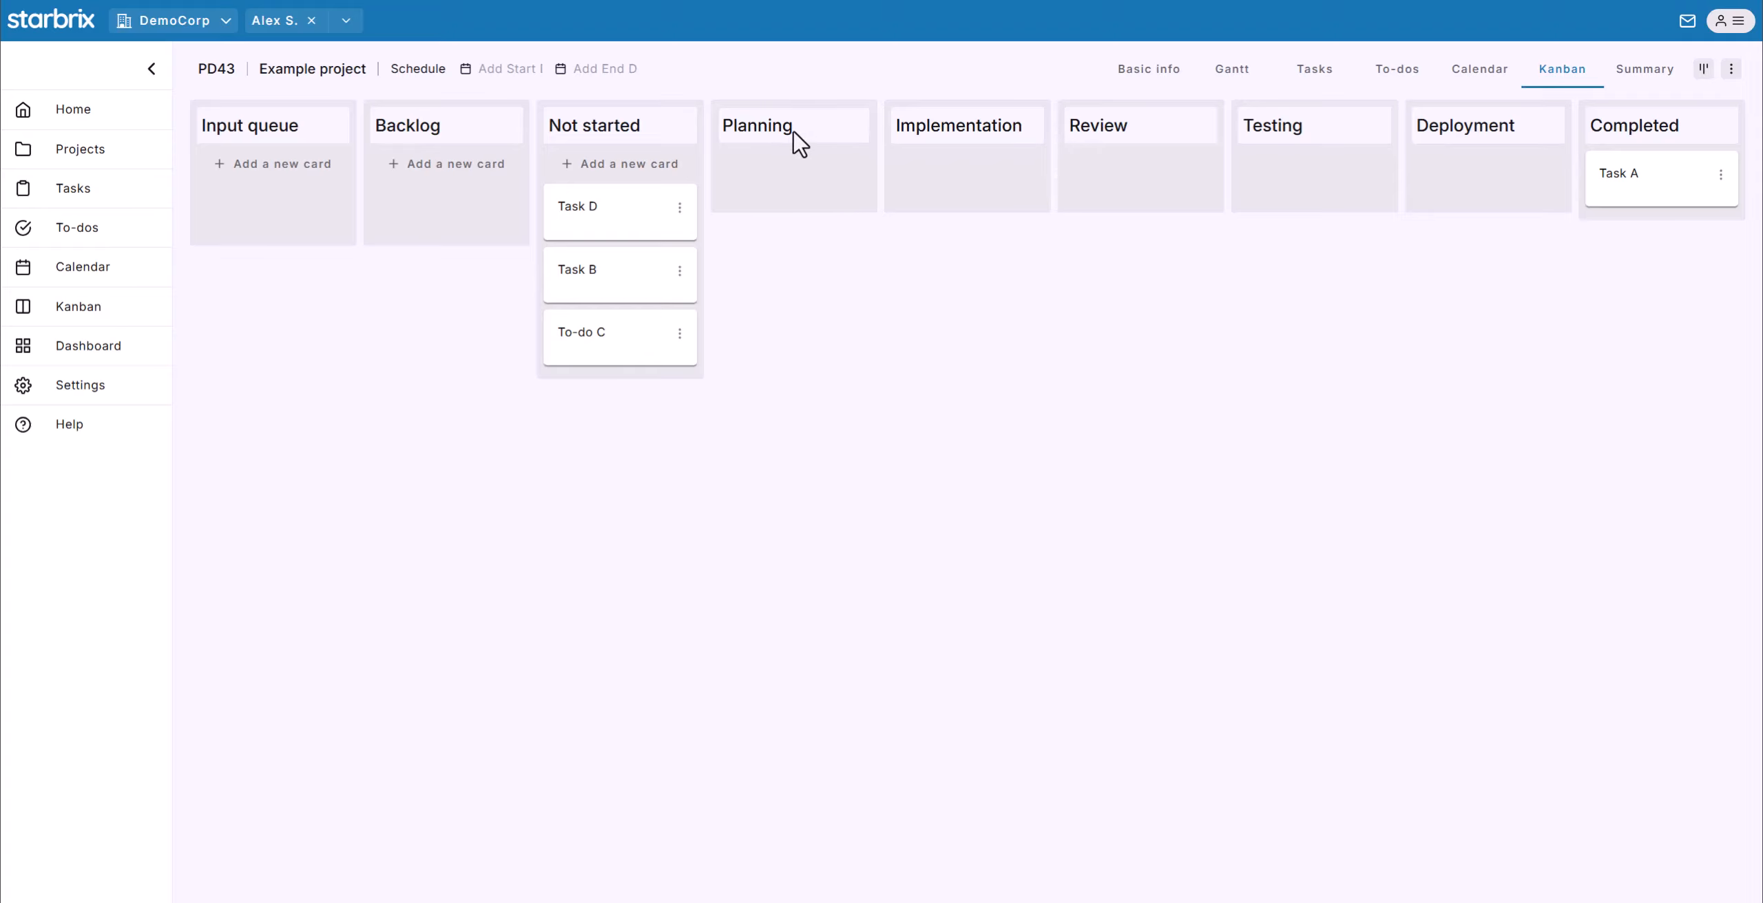
Rename the Planning column to Superplanning
click(795, 134)
drag(790, 130, 719, 134)
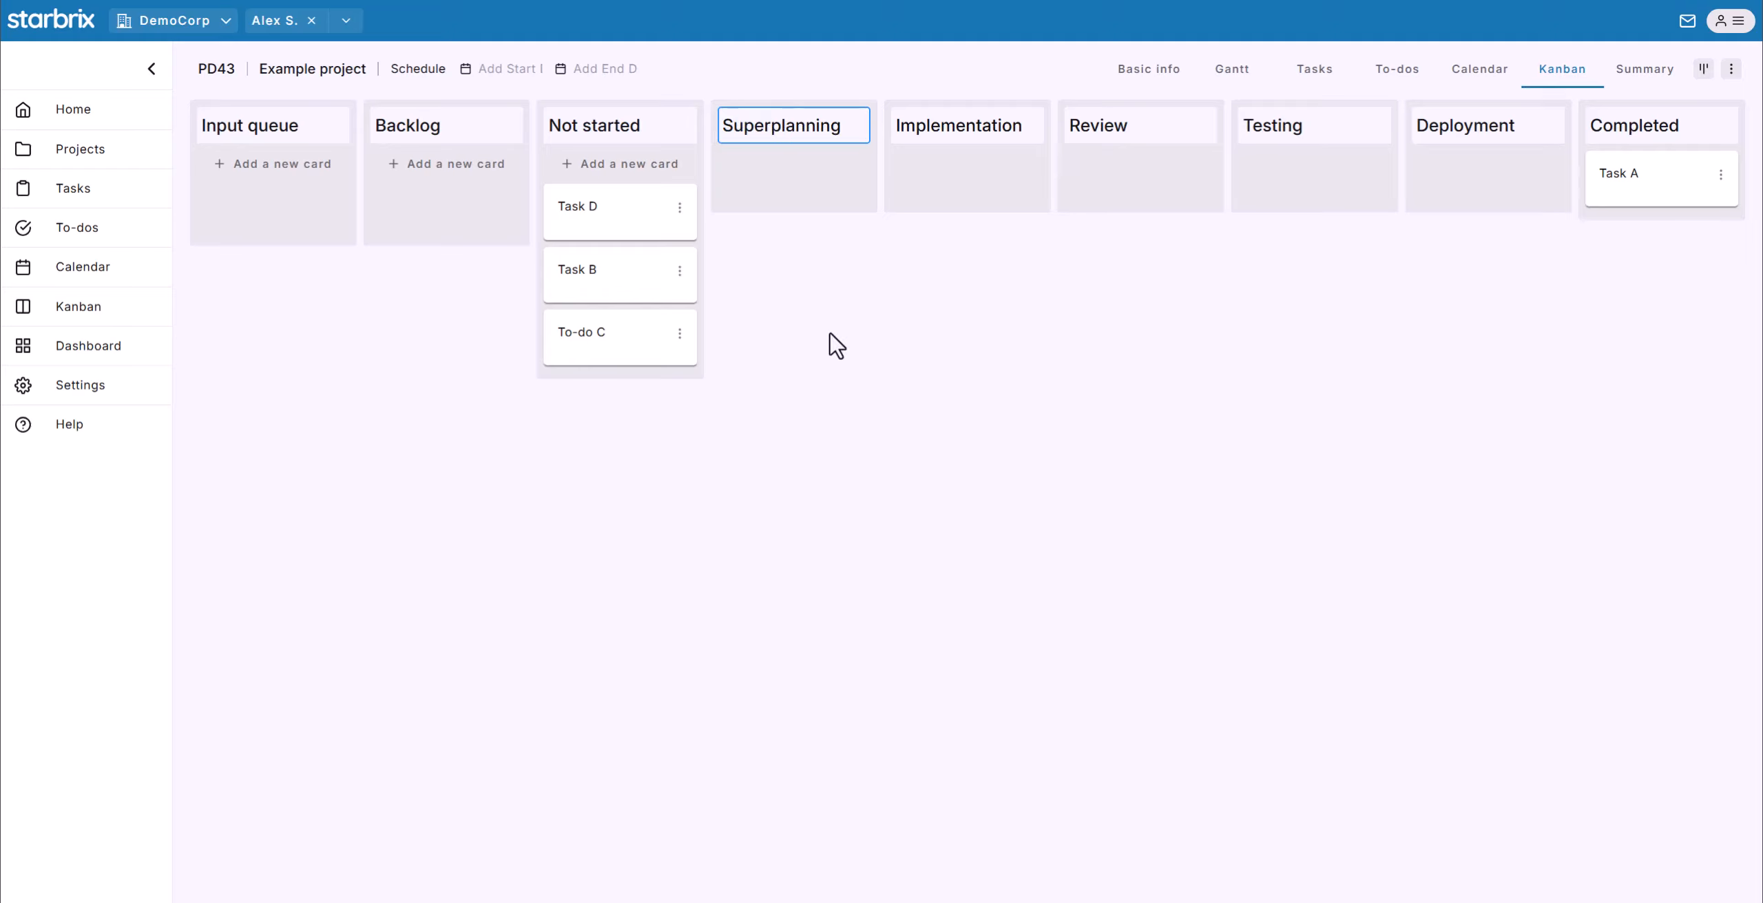
click(807, 412)
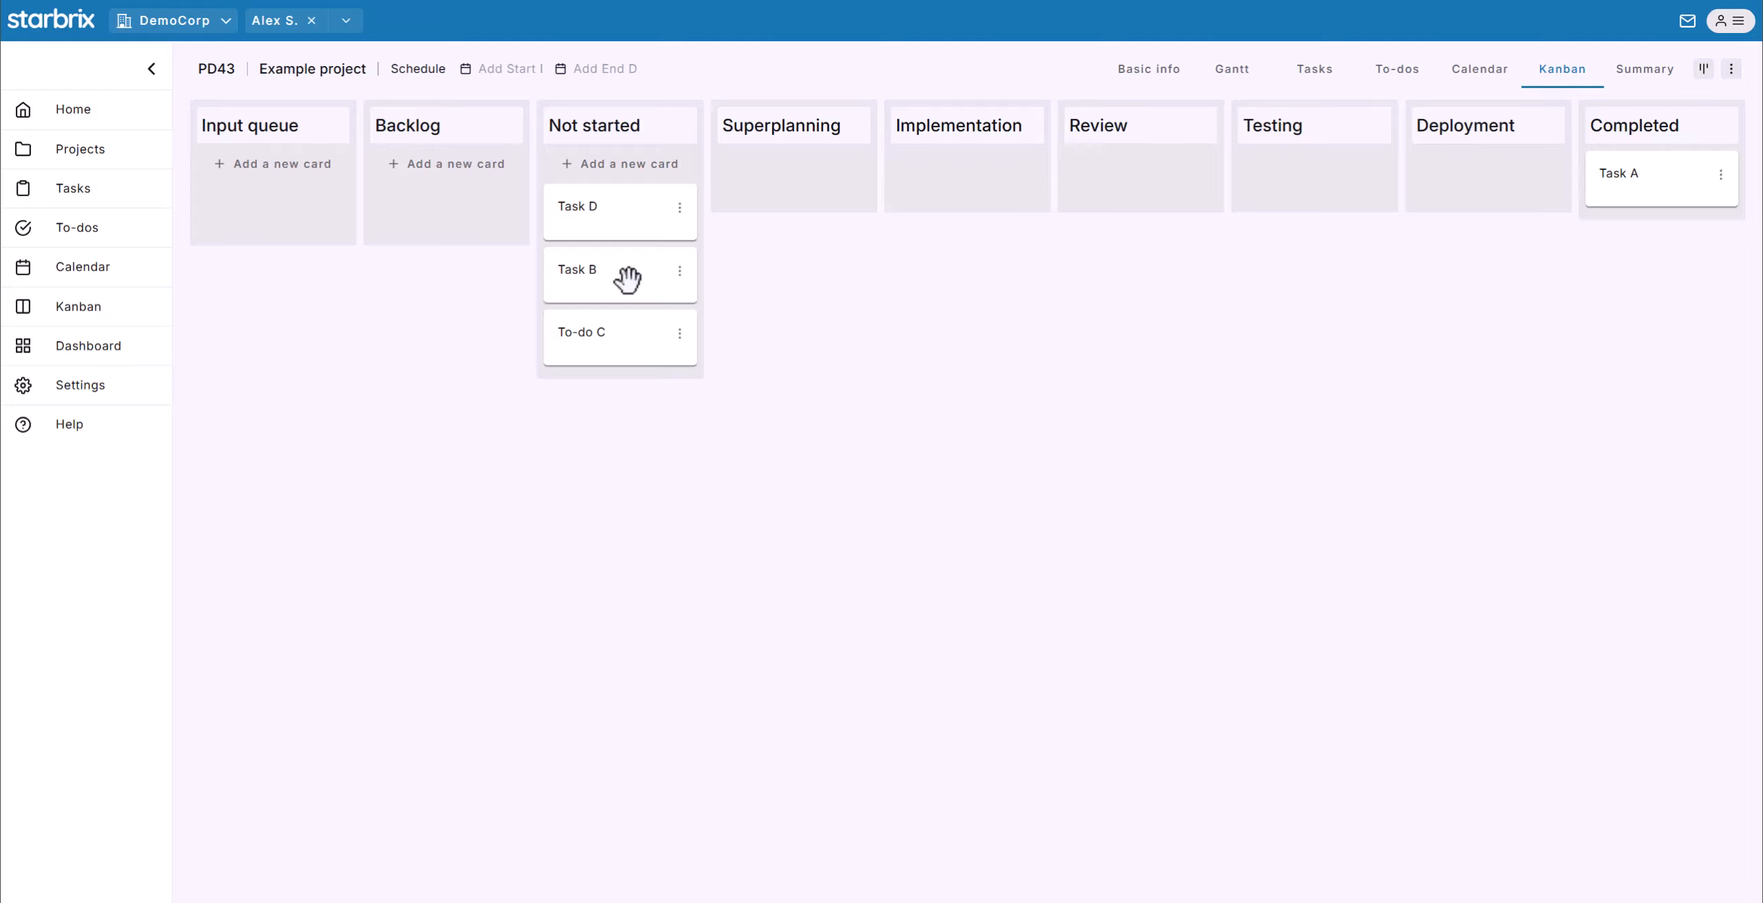
Move Task B from Not started to Implementation, check its status in the Gantt view, and return to the Kanban board
drag(618, 278, 980, 184)
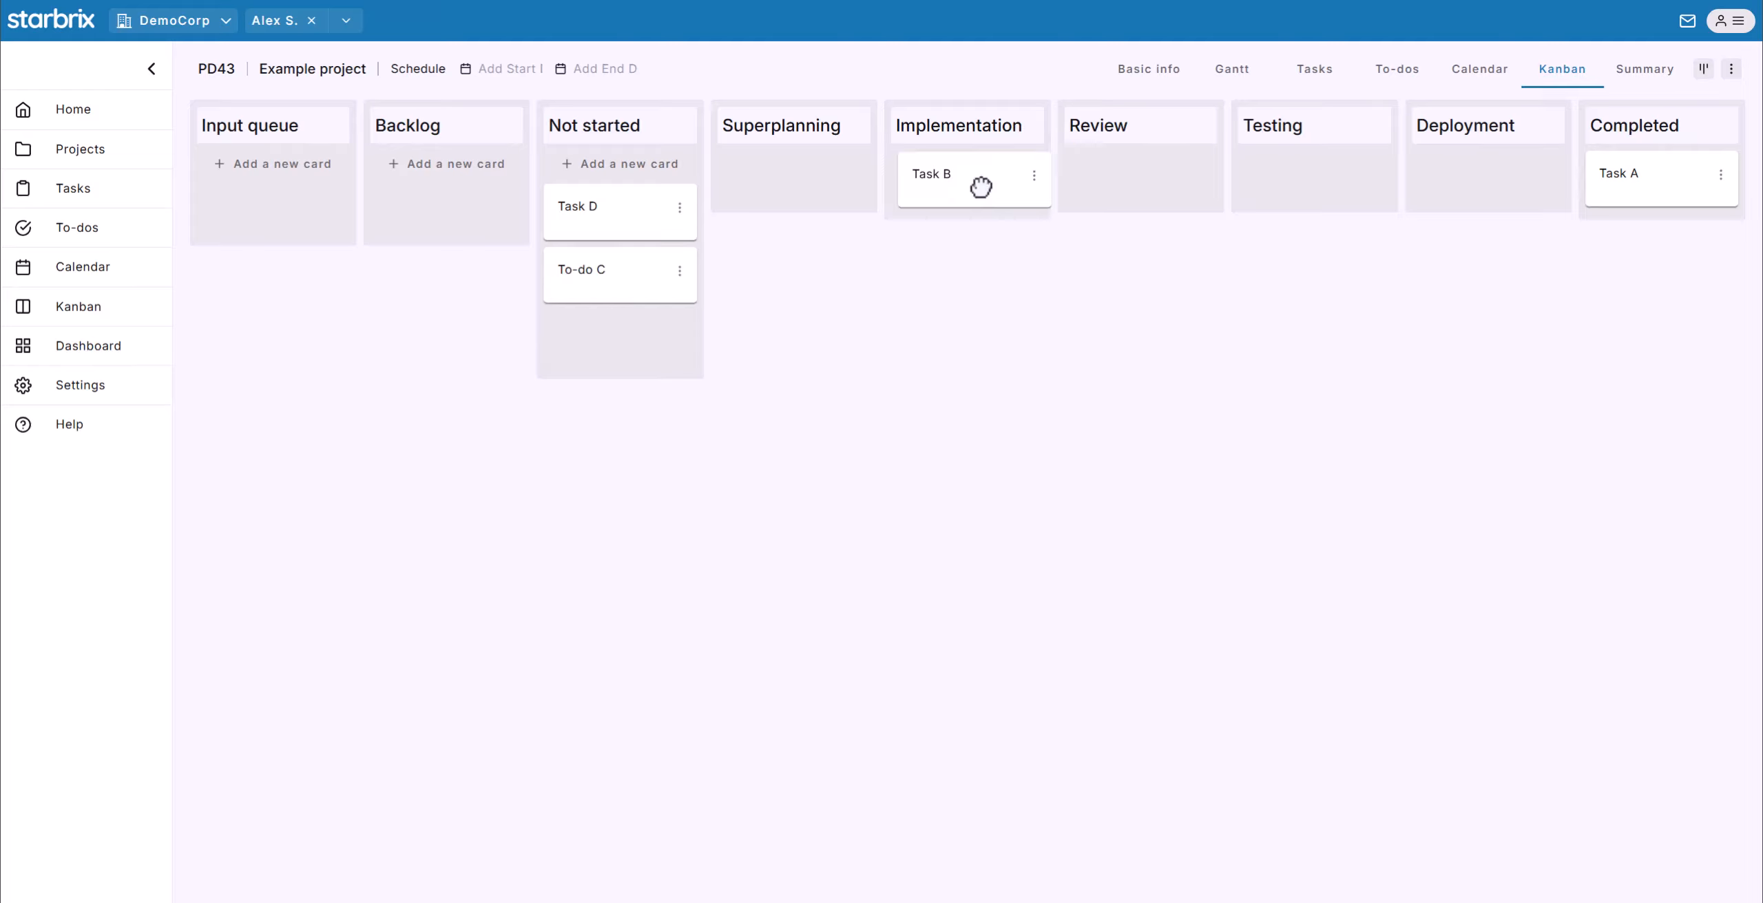
click(1243, 77)
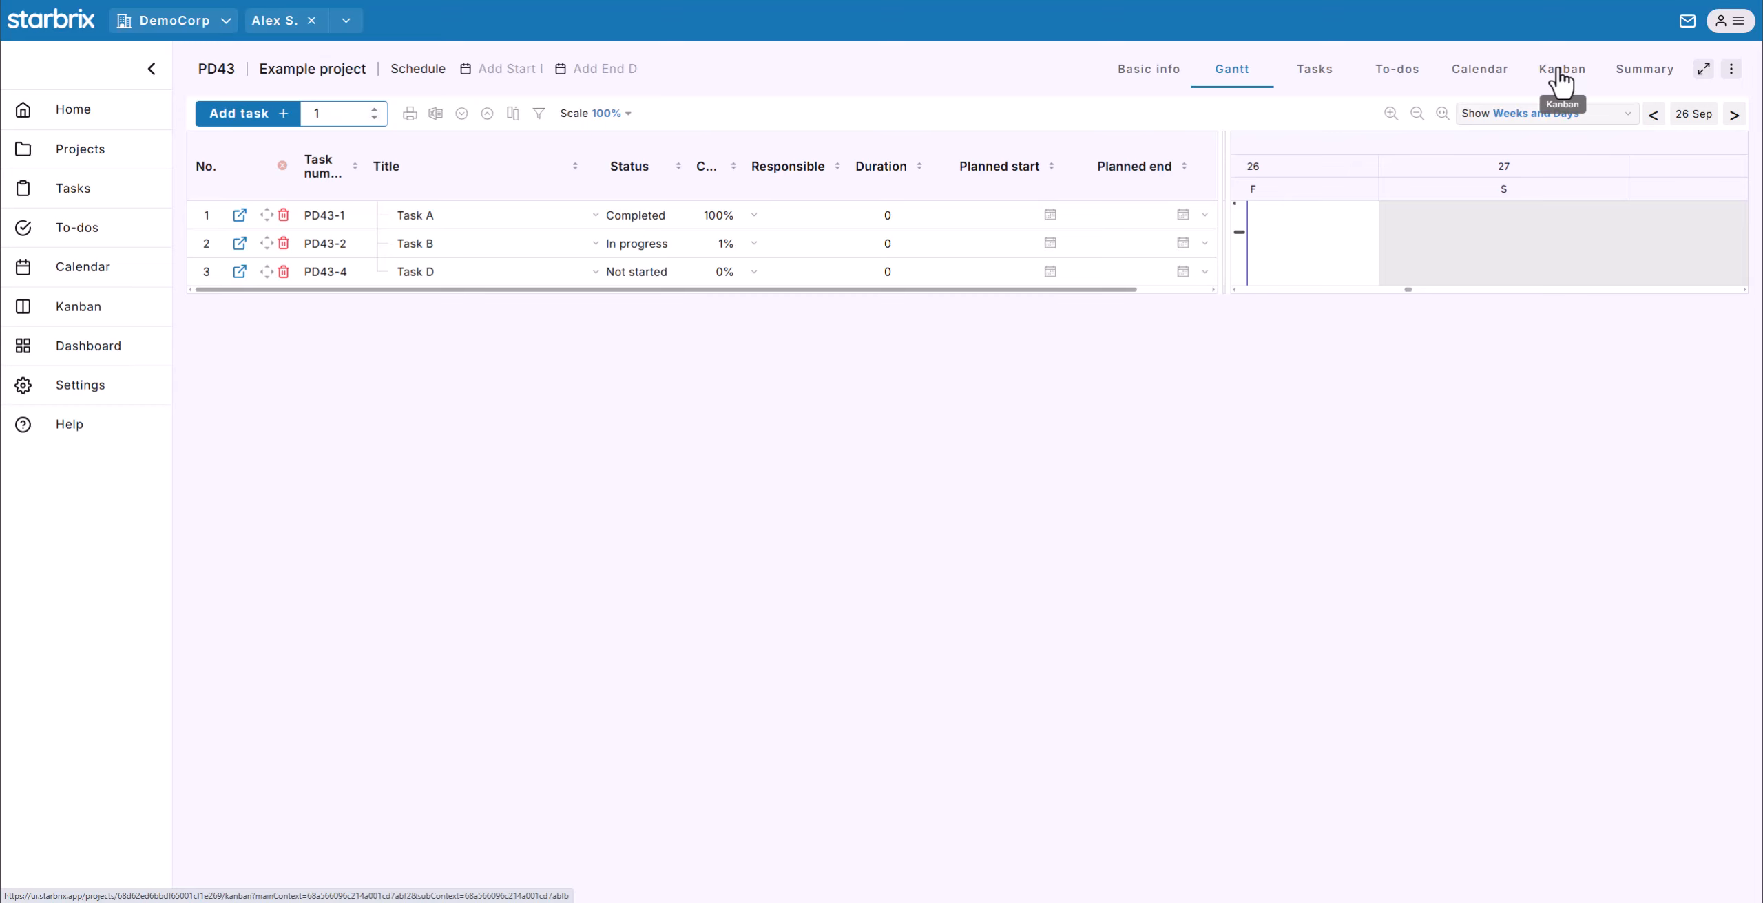
click(1562, 81)
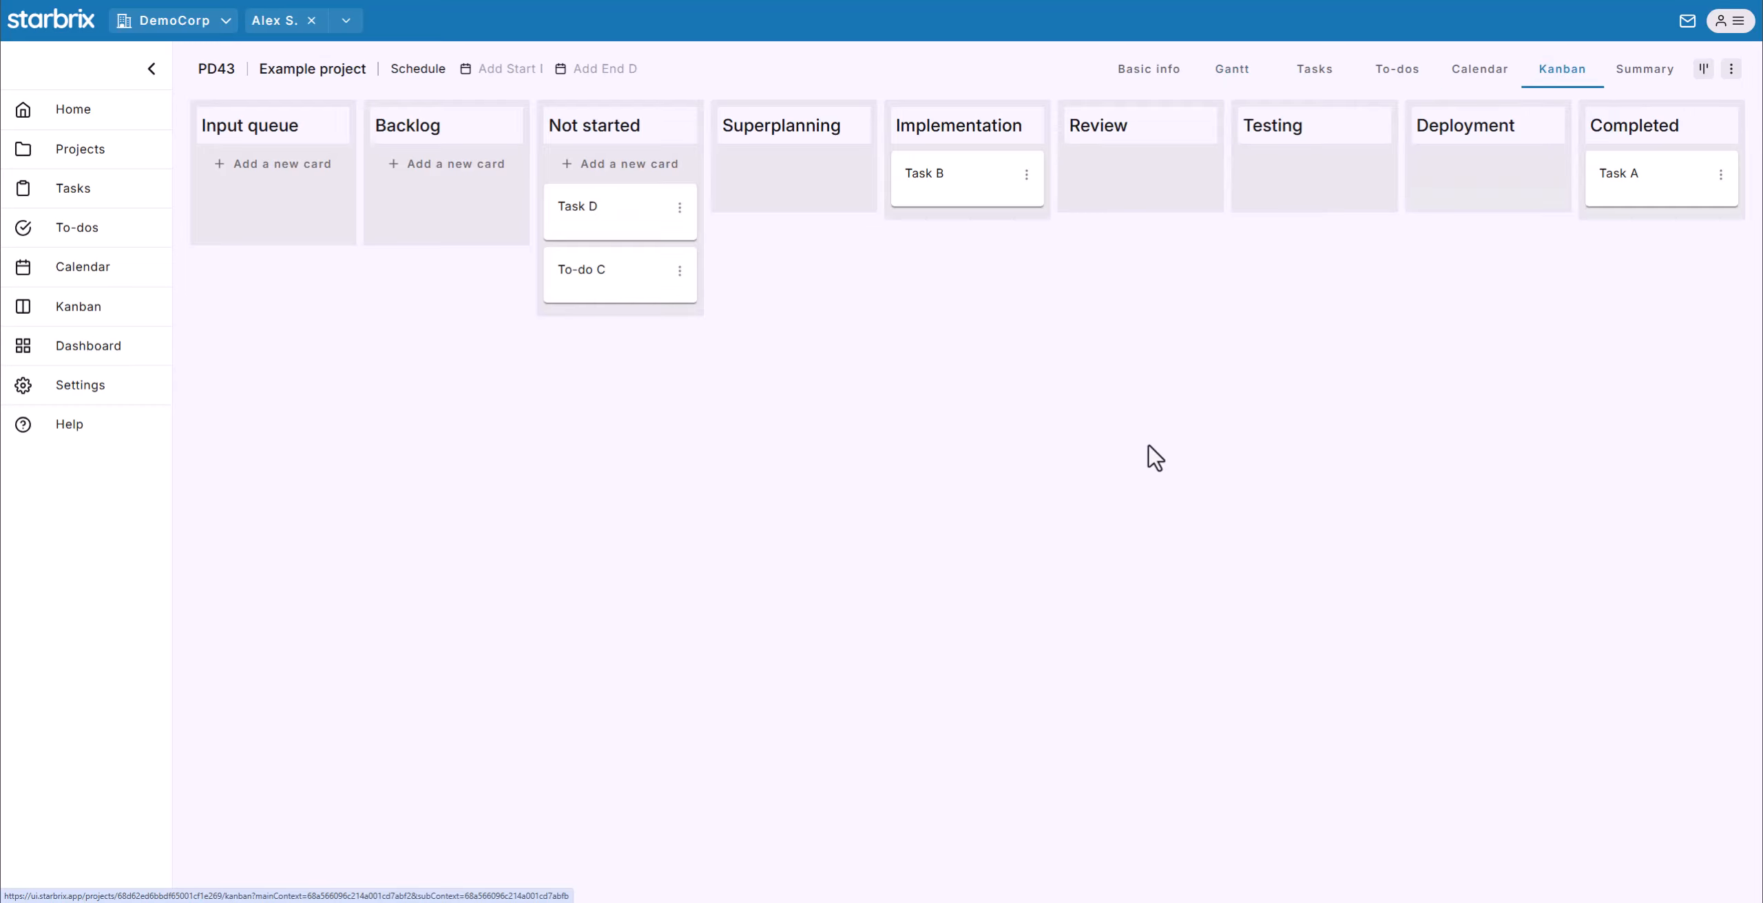
Open the Build a Small House project from the project list and view its tasks in the Gantt chart
click(100, 150)
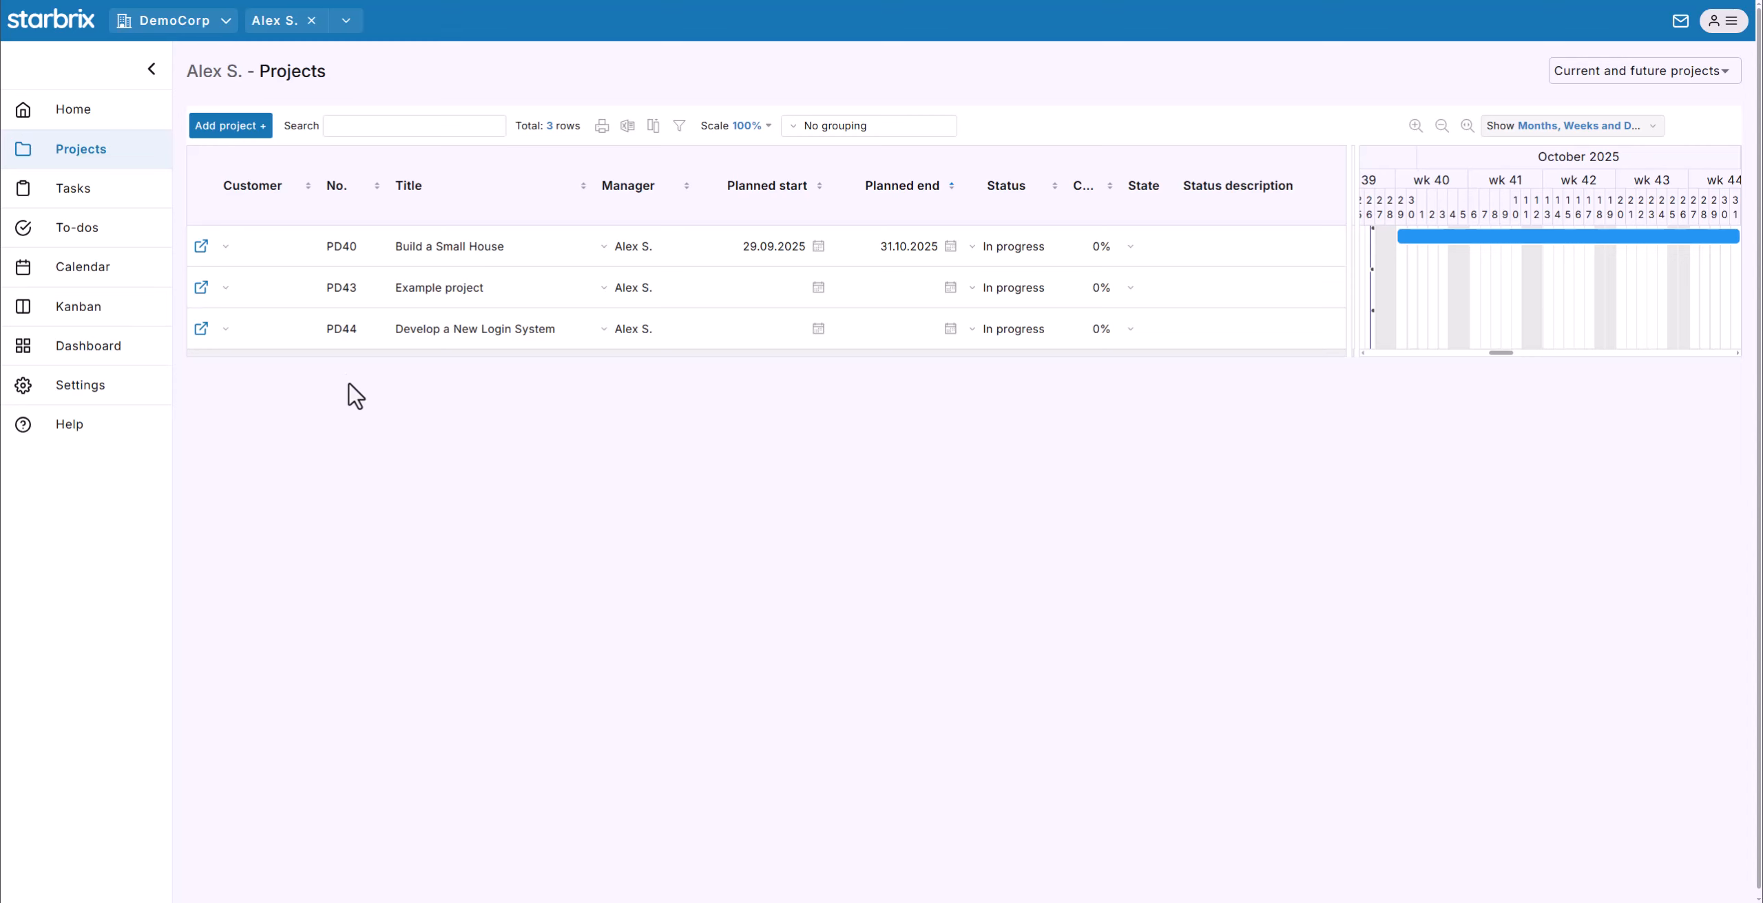
click(201, 248)
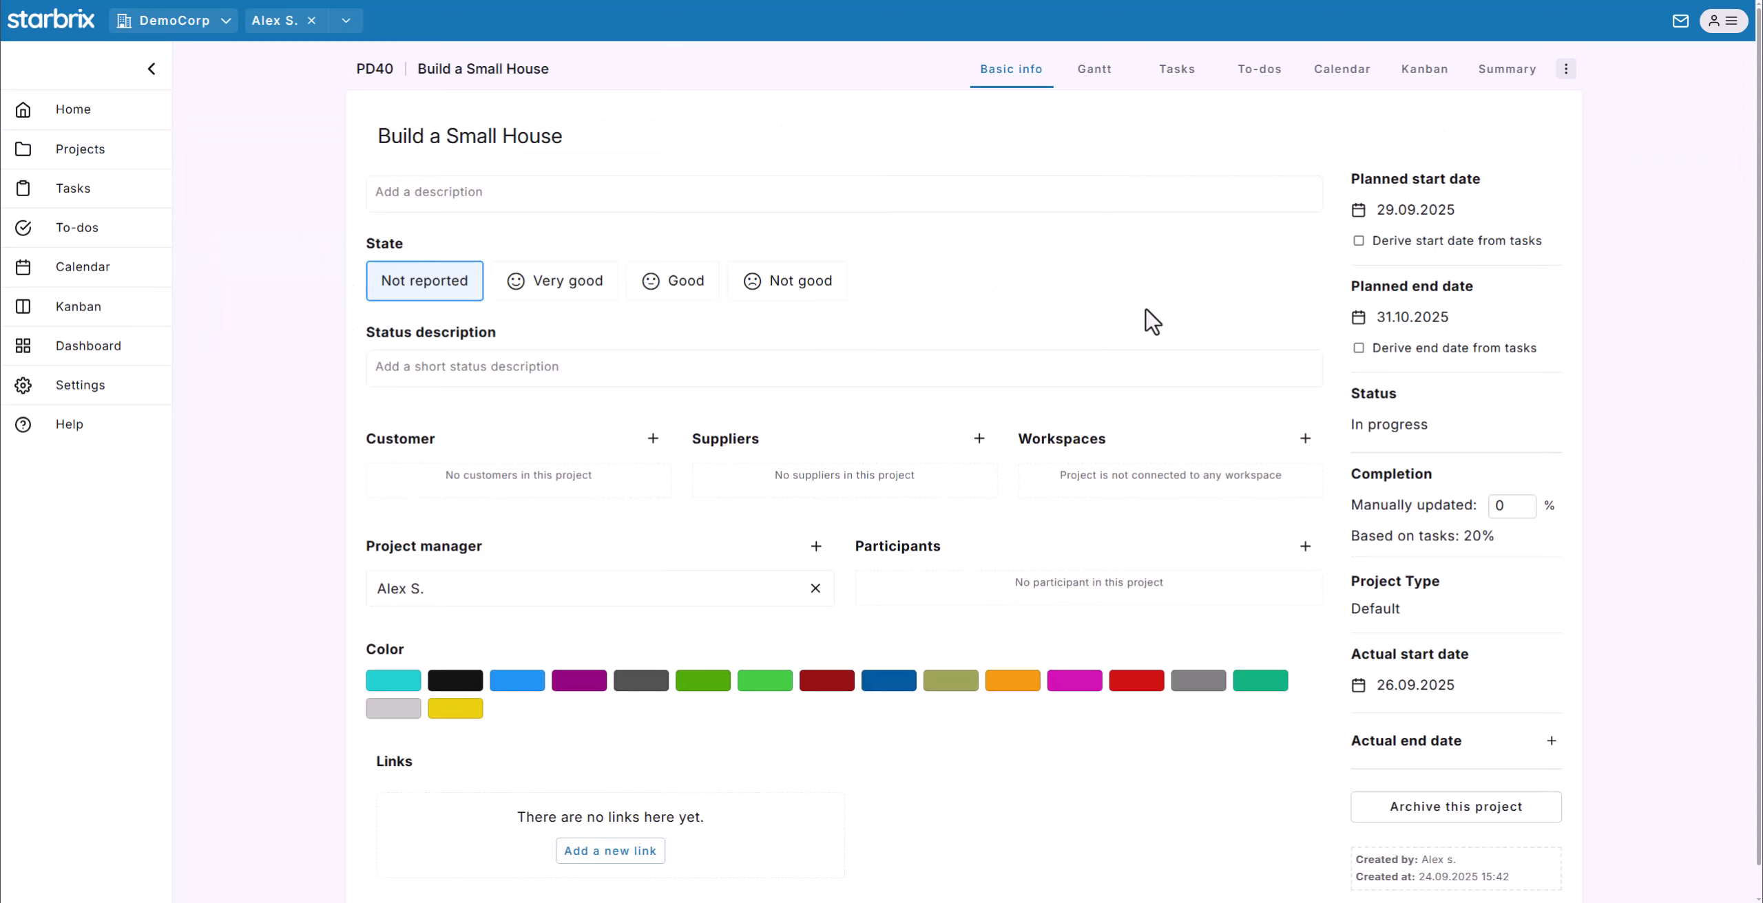
click(1109, 77)
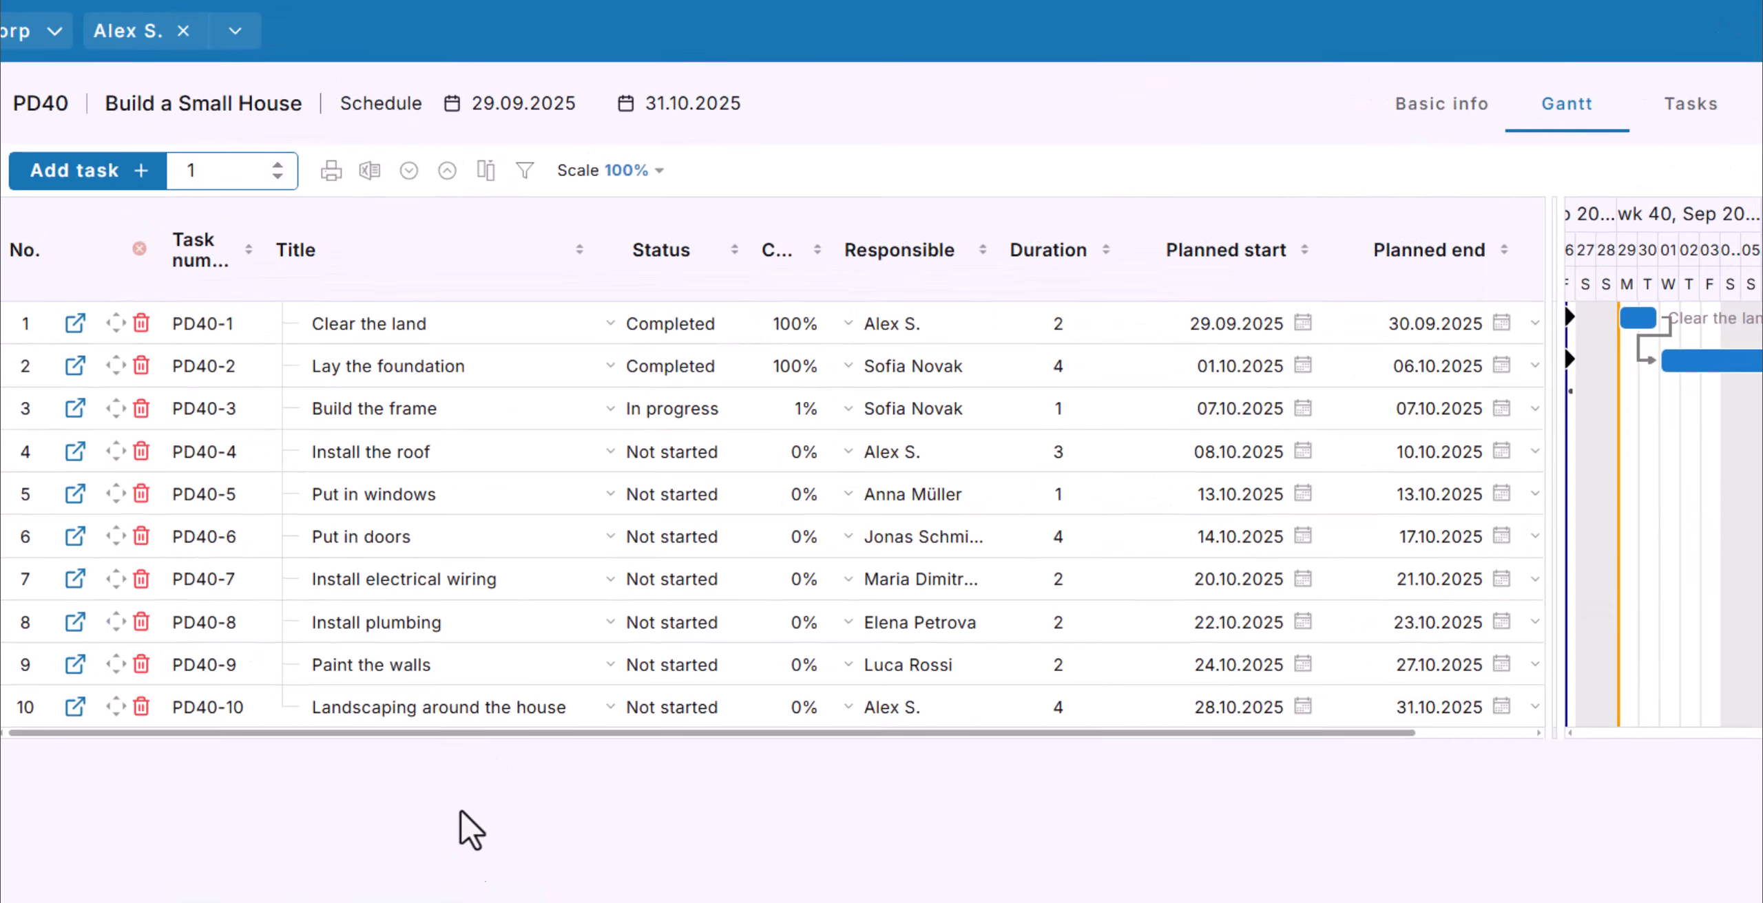
click(473, 244)
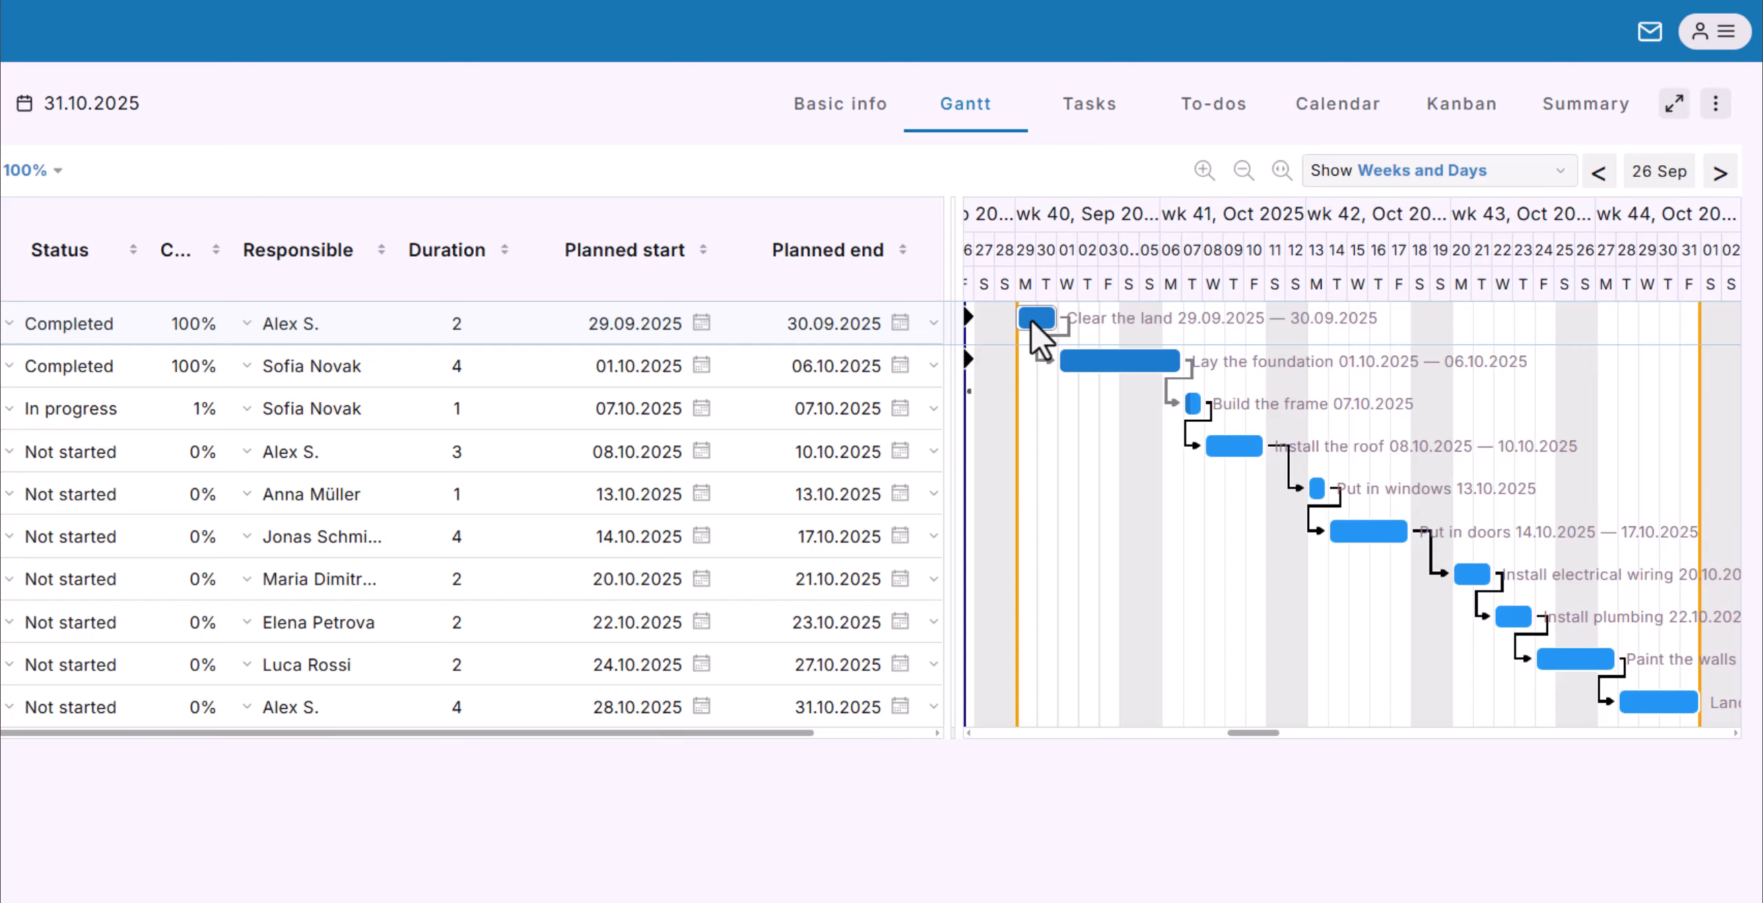
On the Kanban board, move Build the frame to Completed and Install the roof to In progress, and check both in the Gantt view
click(1463, 103)
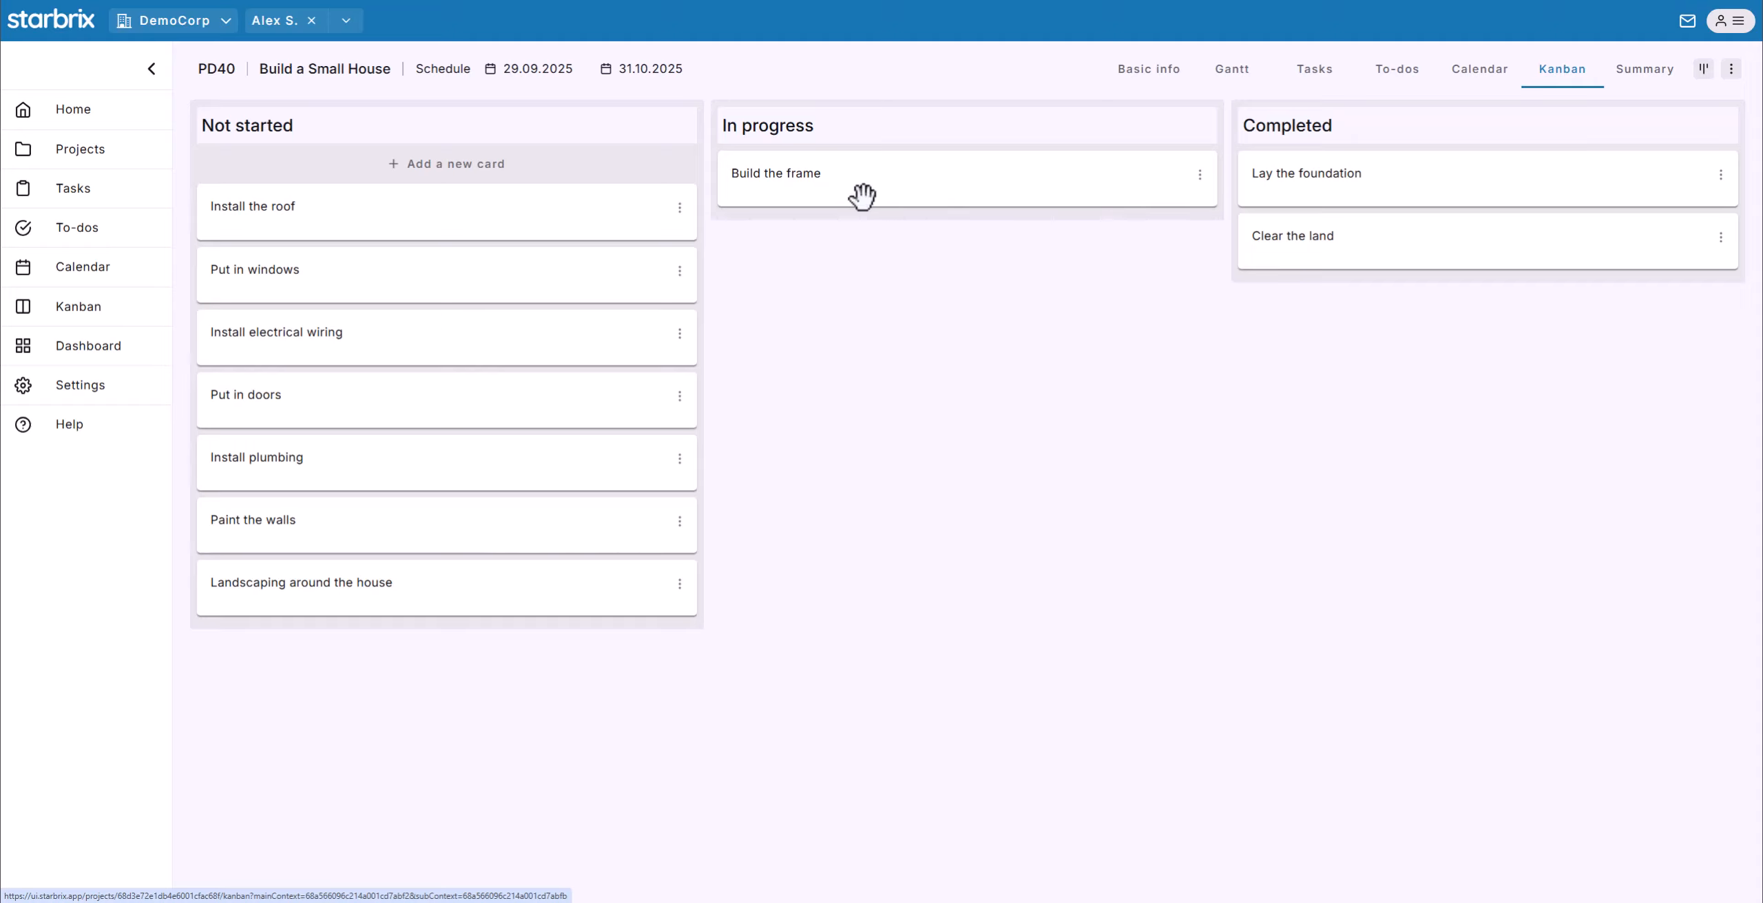
drag(654, 222, 1097, 195)
drag(957, 185, 1480, 193)
drag(631, 219, 1090, 181)
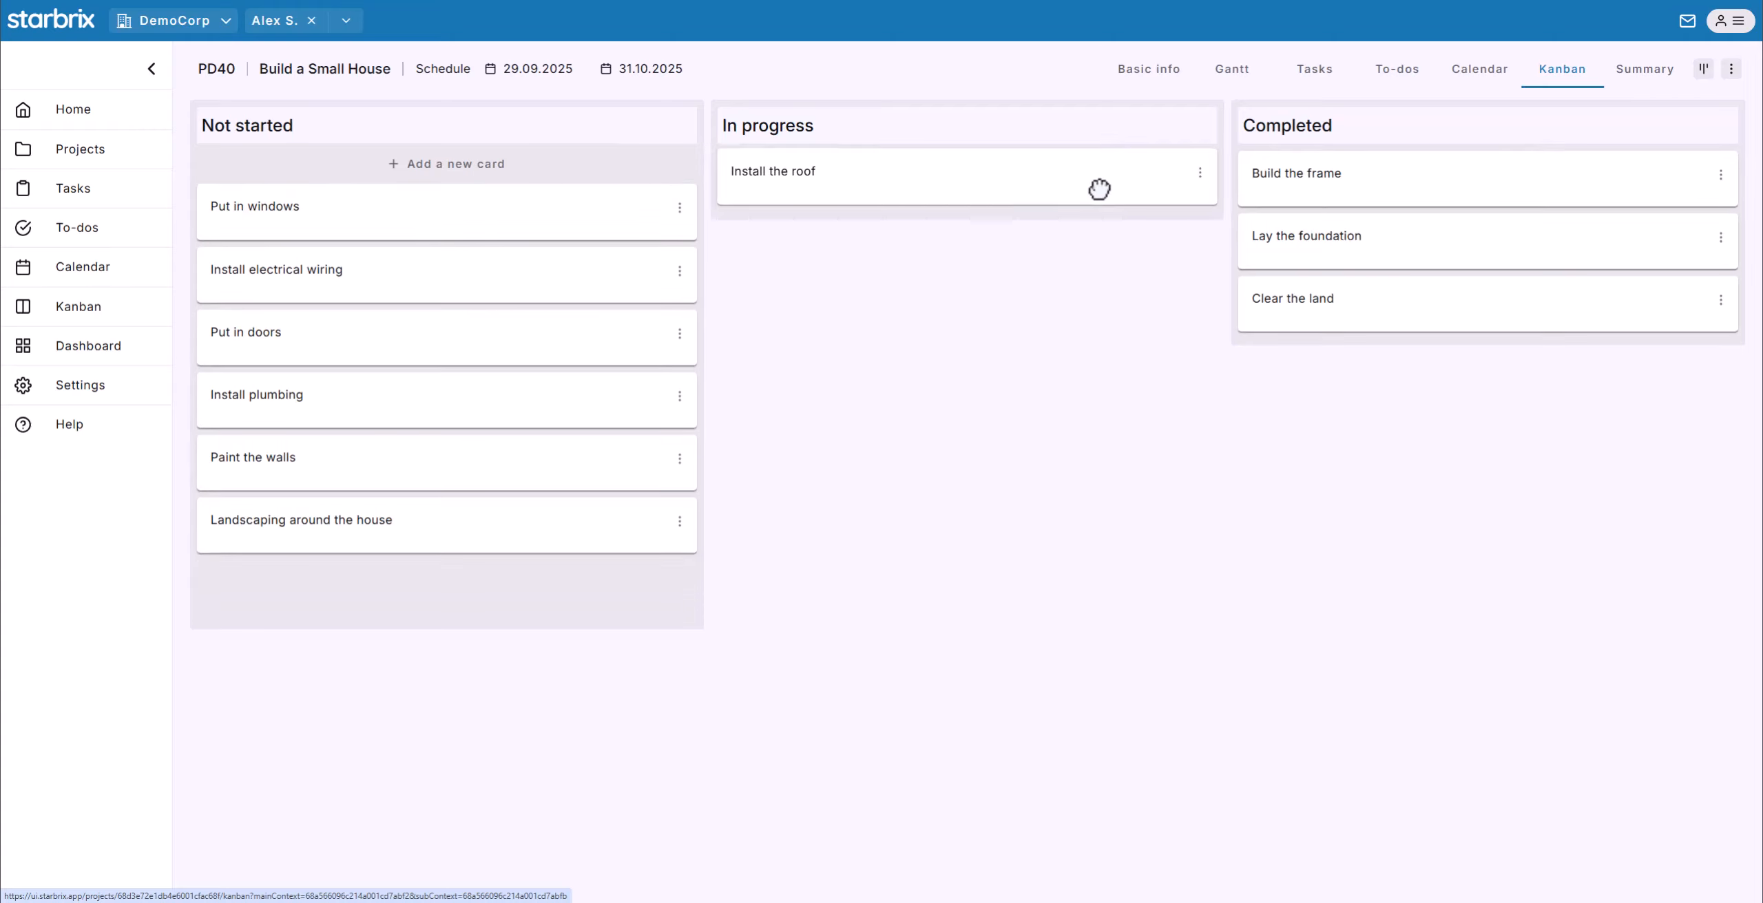
click(1236, 72)
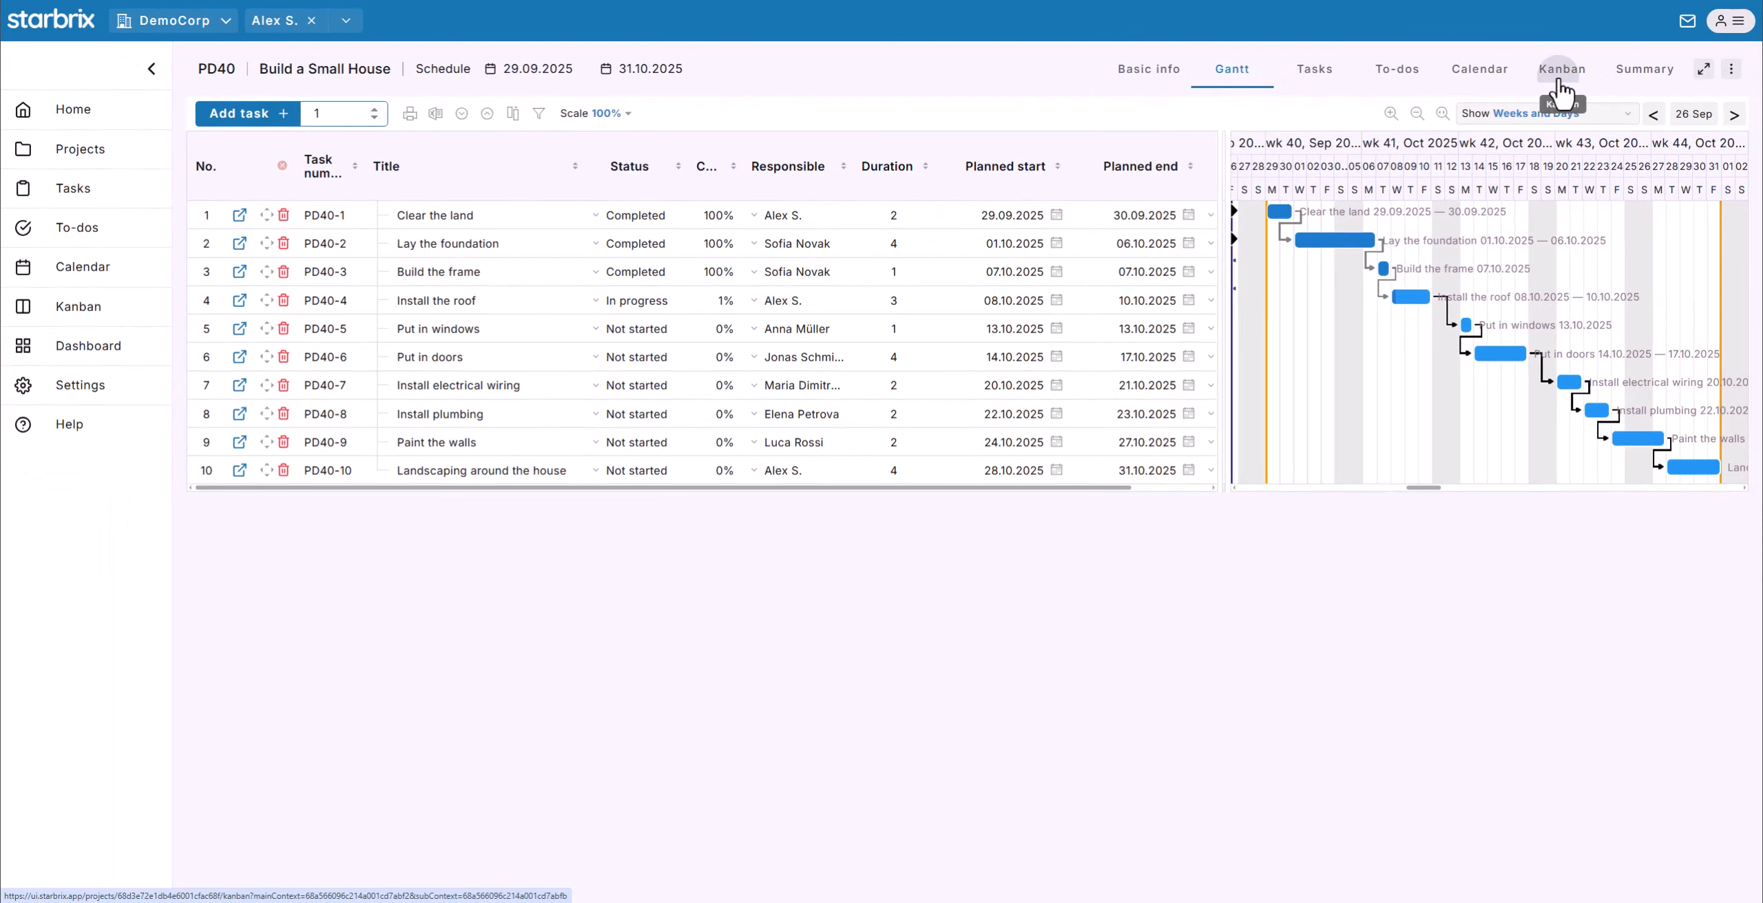
click(1562, 91)
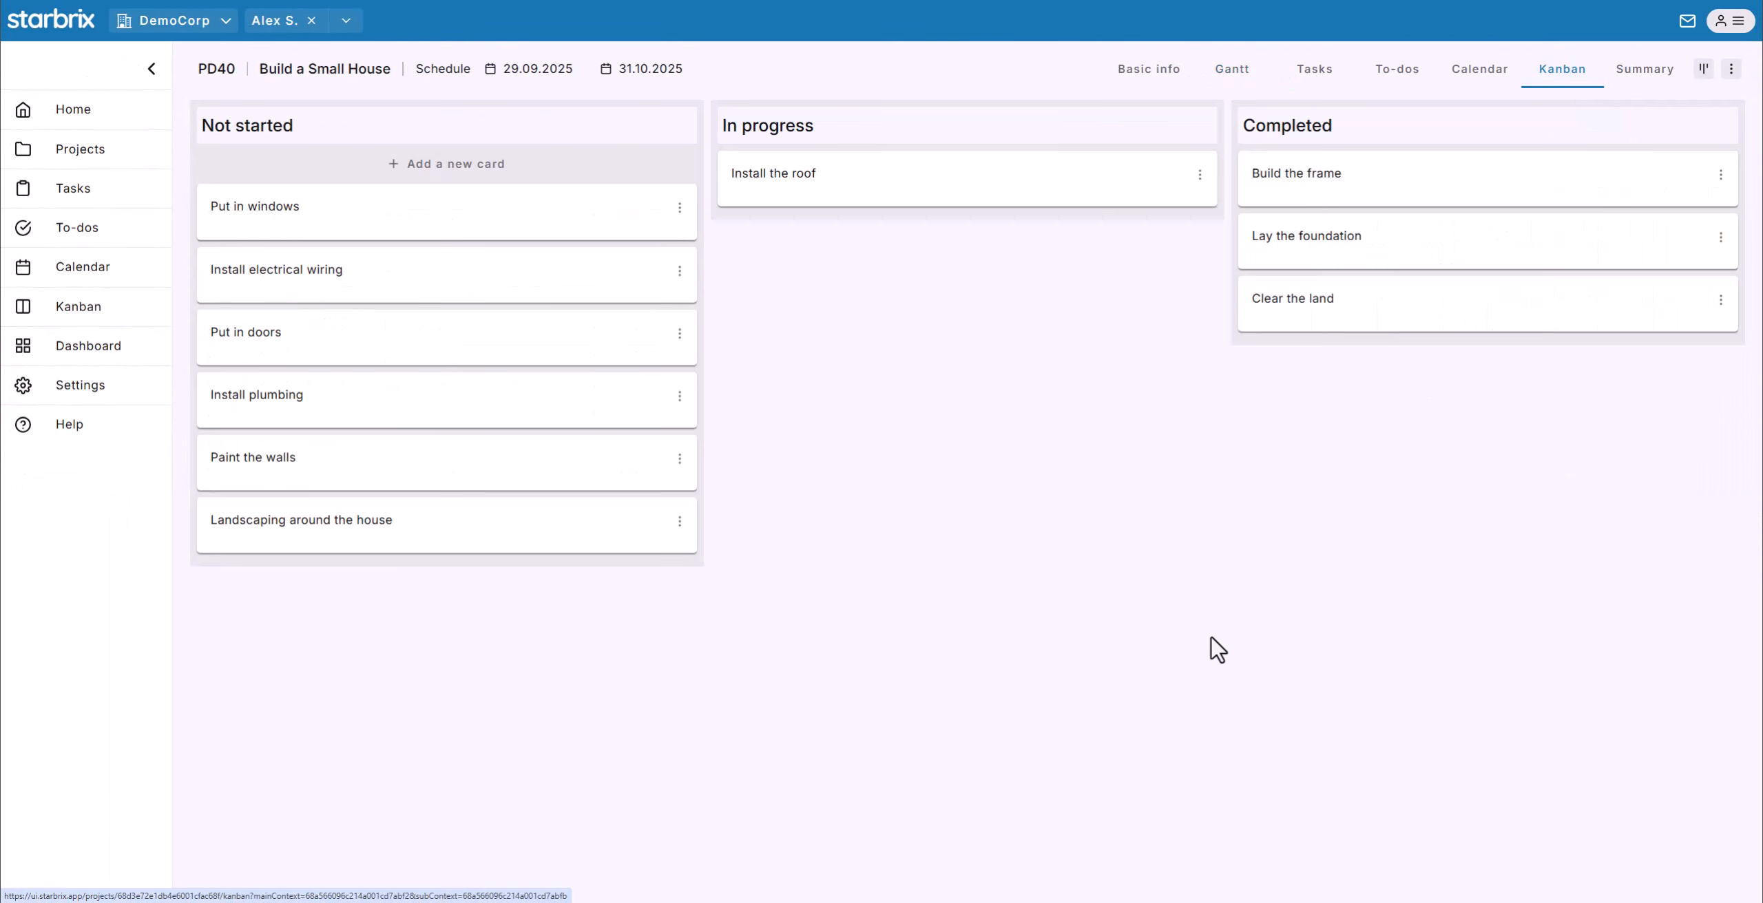
Open the Develop a New Login System project from the project list and view its tasks in the Gantt chart
click(104, 149)
click(201, 330)
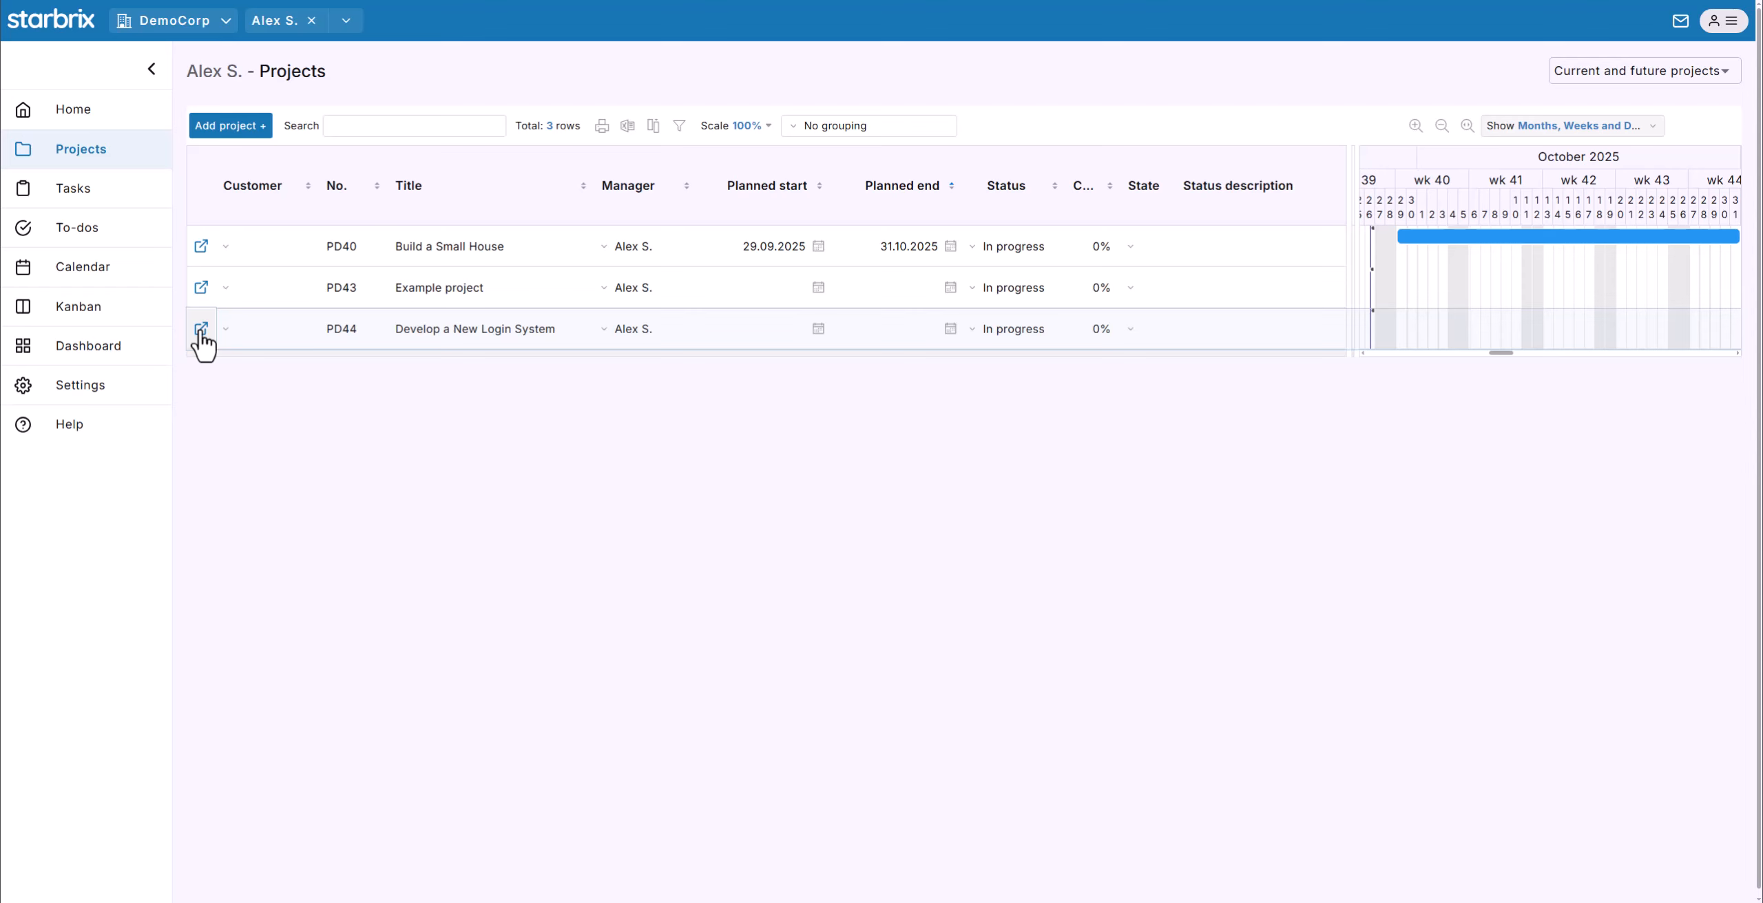
click(201, 330)
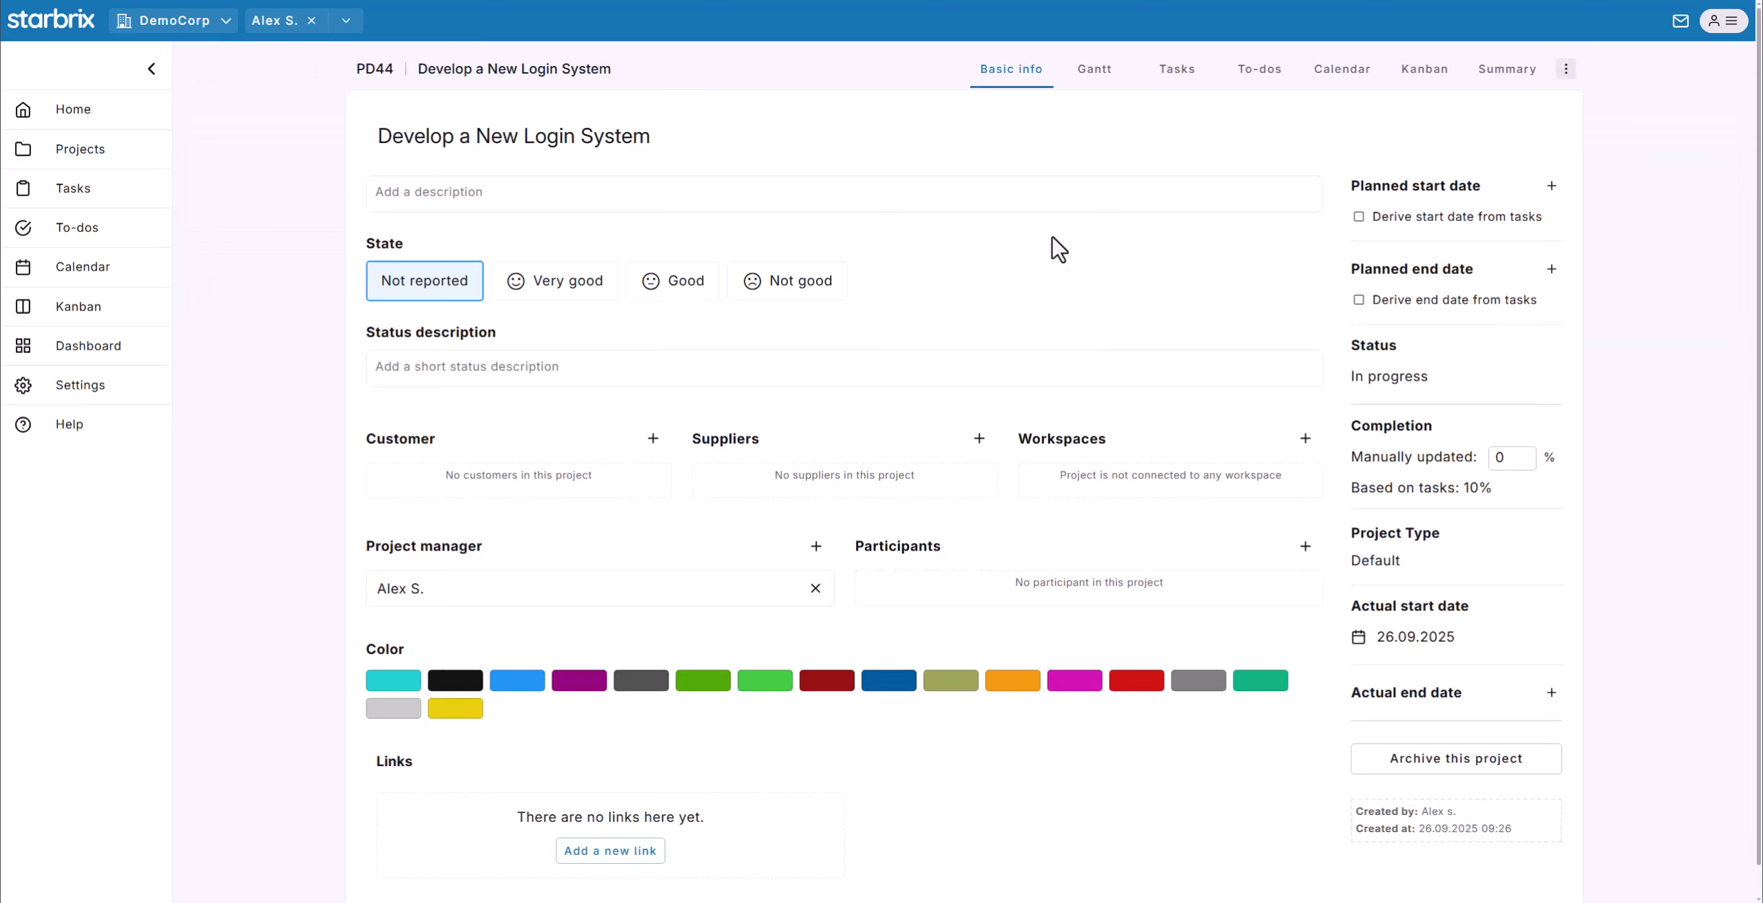
click(1094, 79)
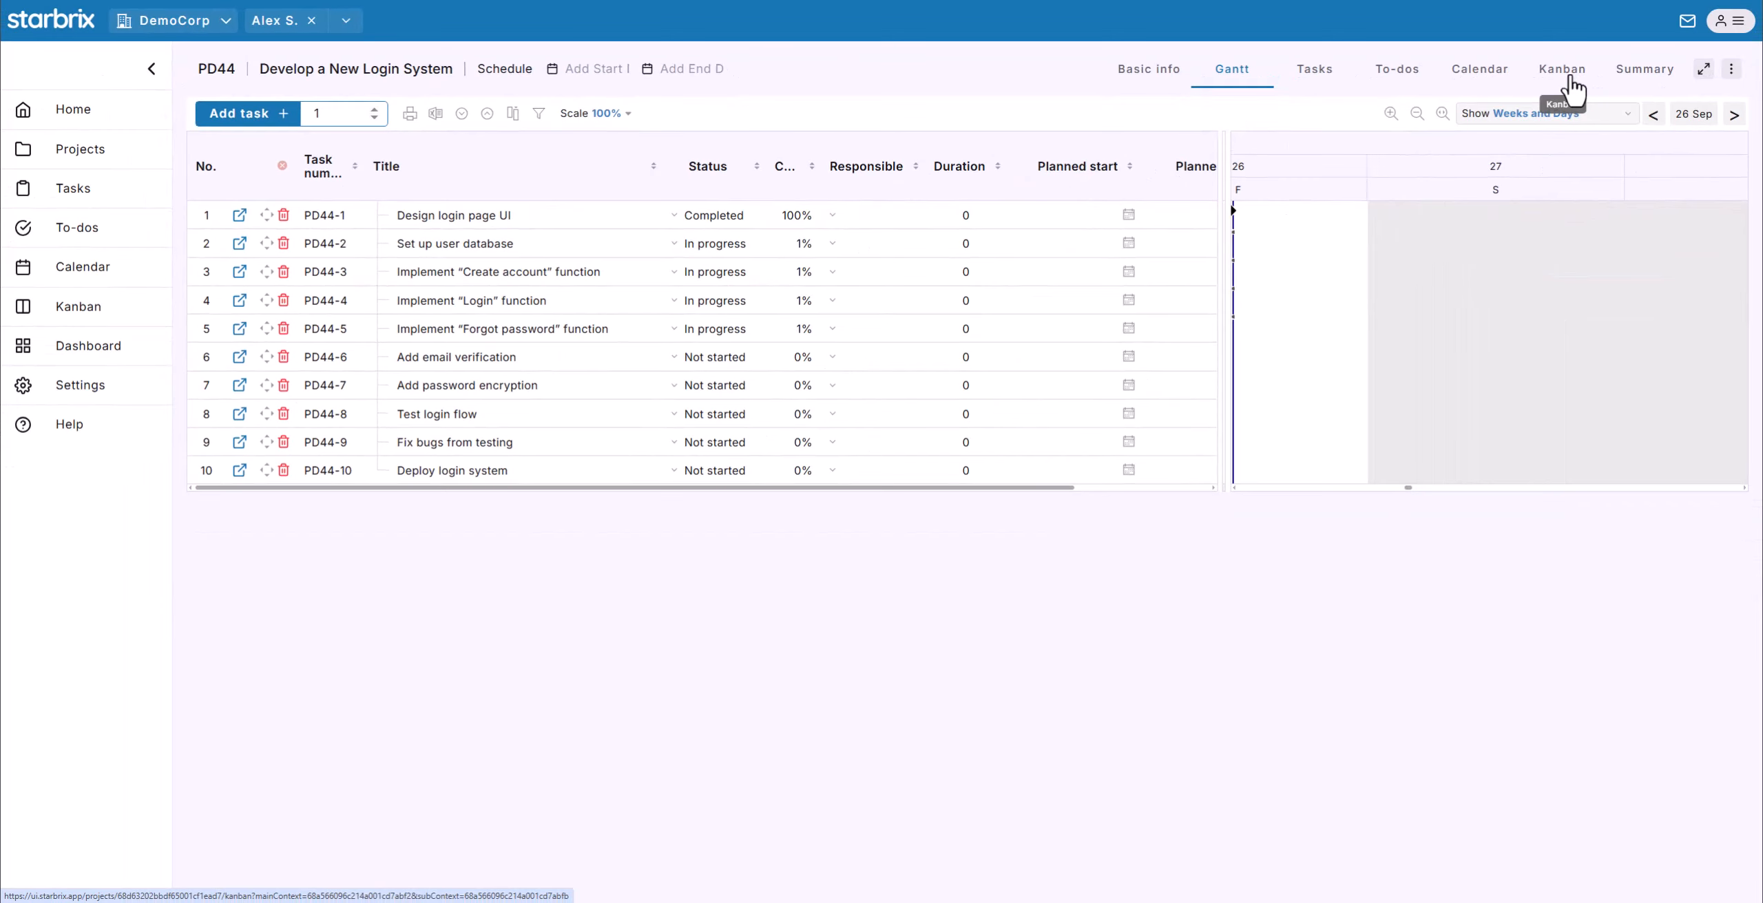
On the project's Kanban board, move the Add email verification card from Not started to Planning
click(1563, 72)
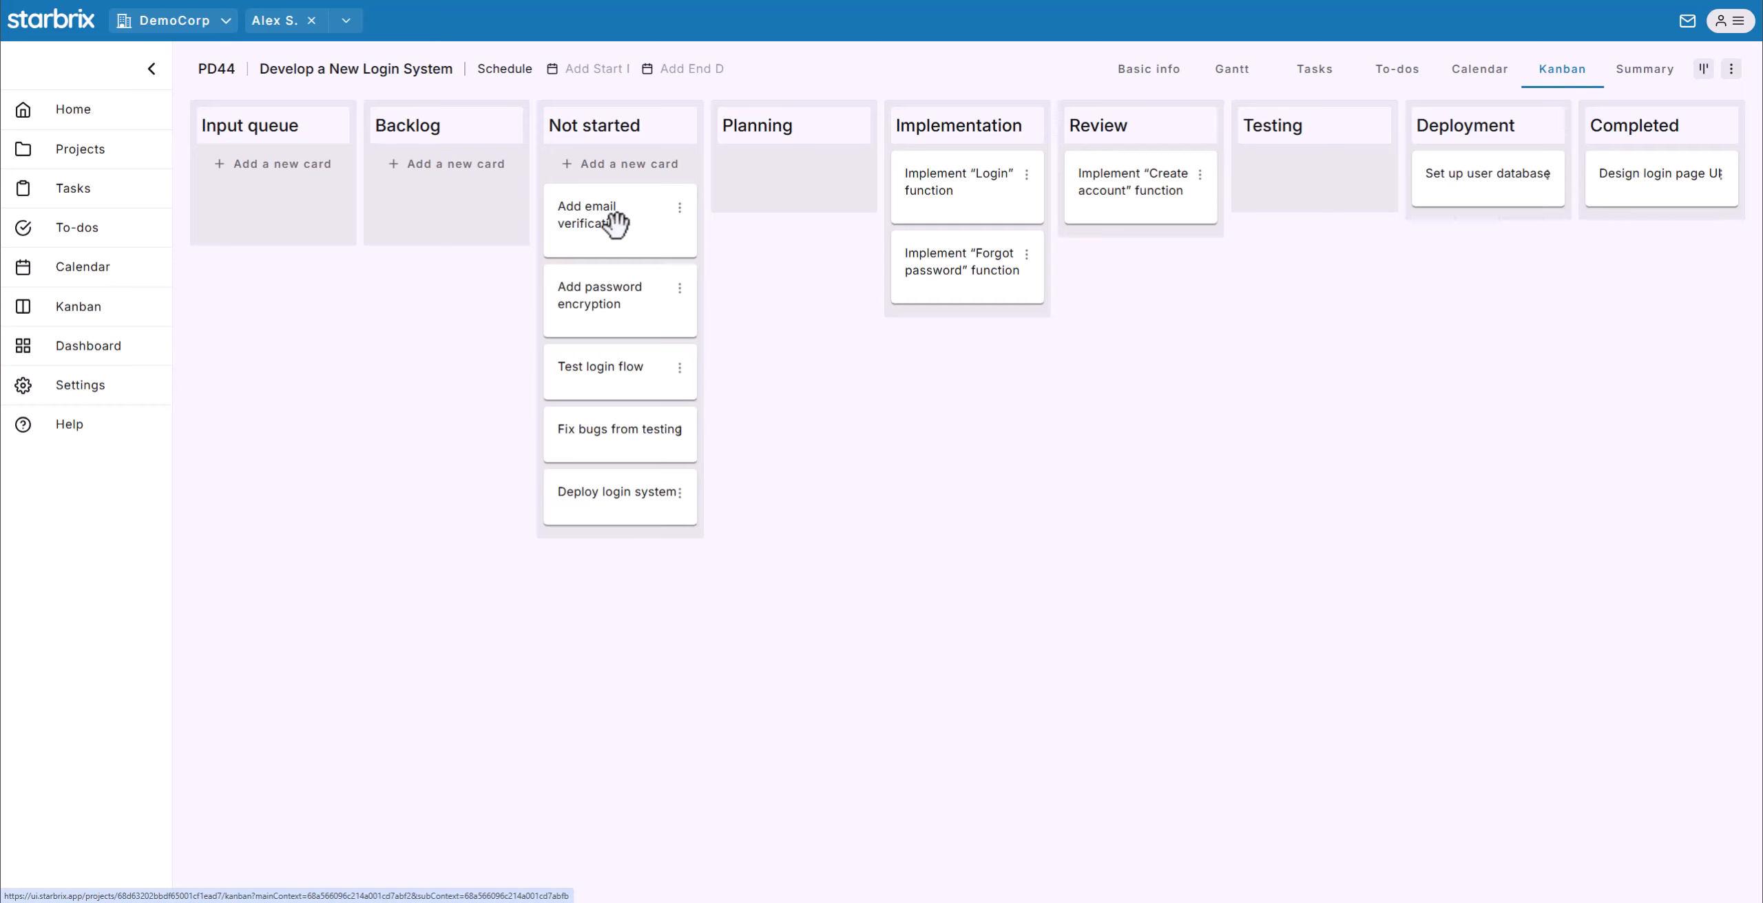
drag(615, 224, 807, 187)
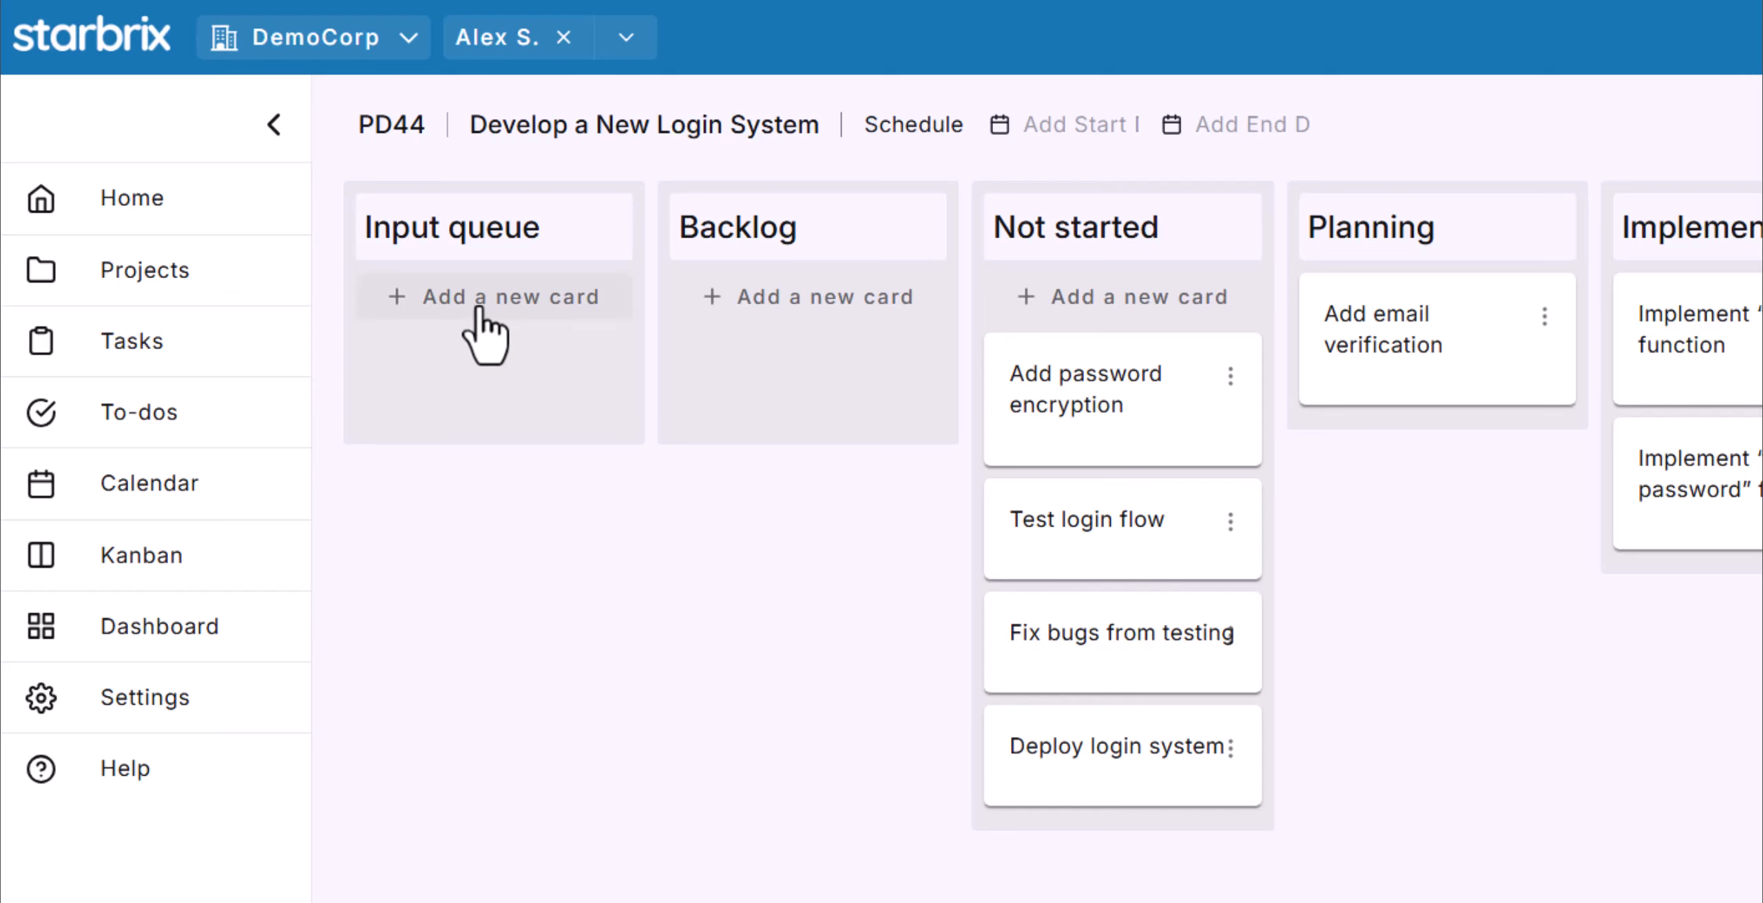
Add the to-do "Add option to log in with Google or Facebook (social login)" to the Input queue column
click(480, 313)
key(ctrl+v)
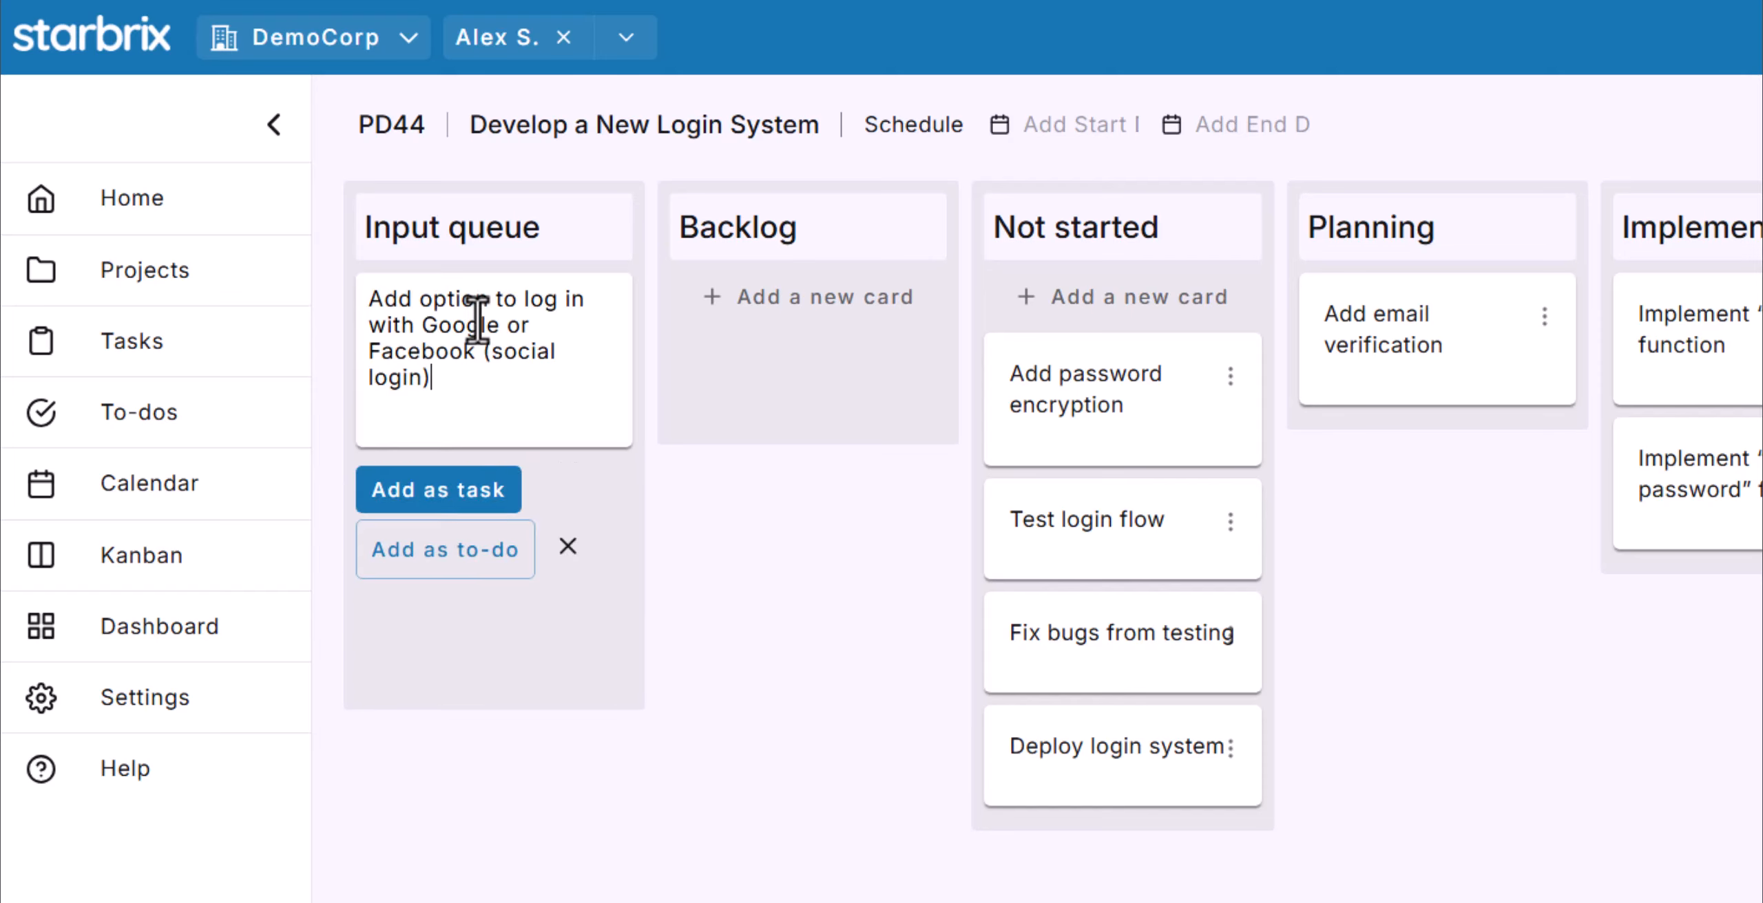
click(442, 561)
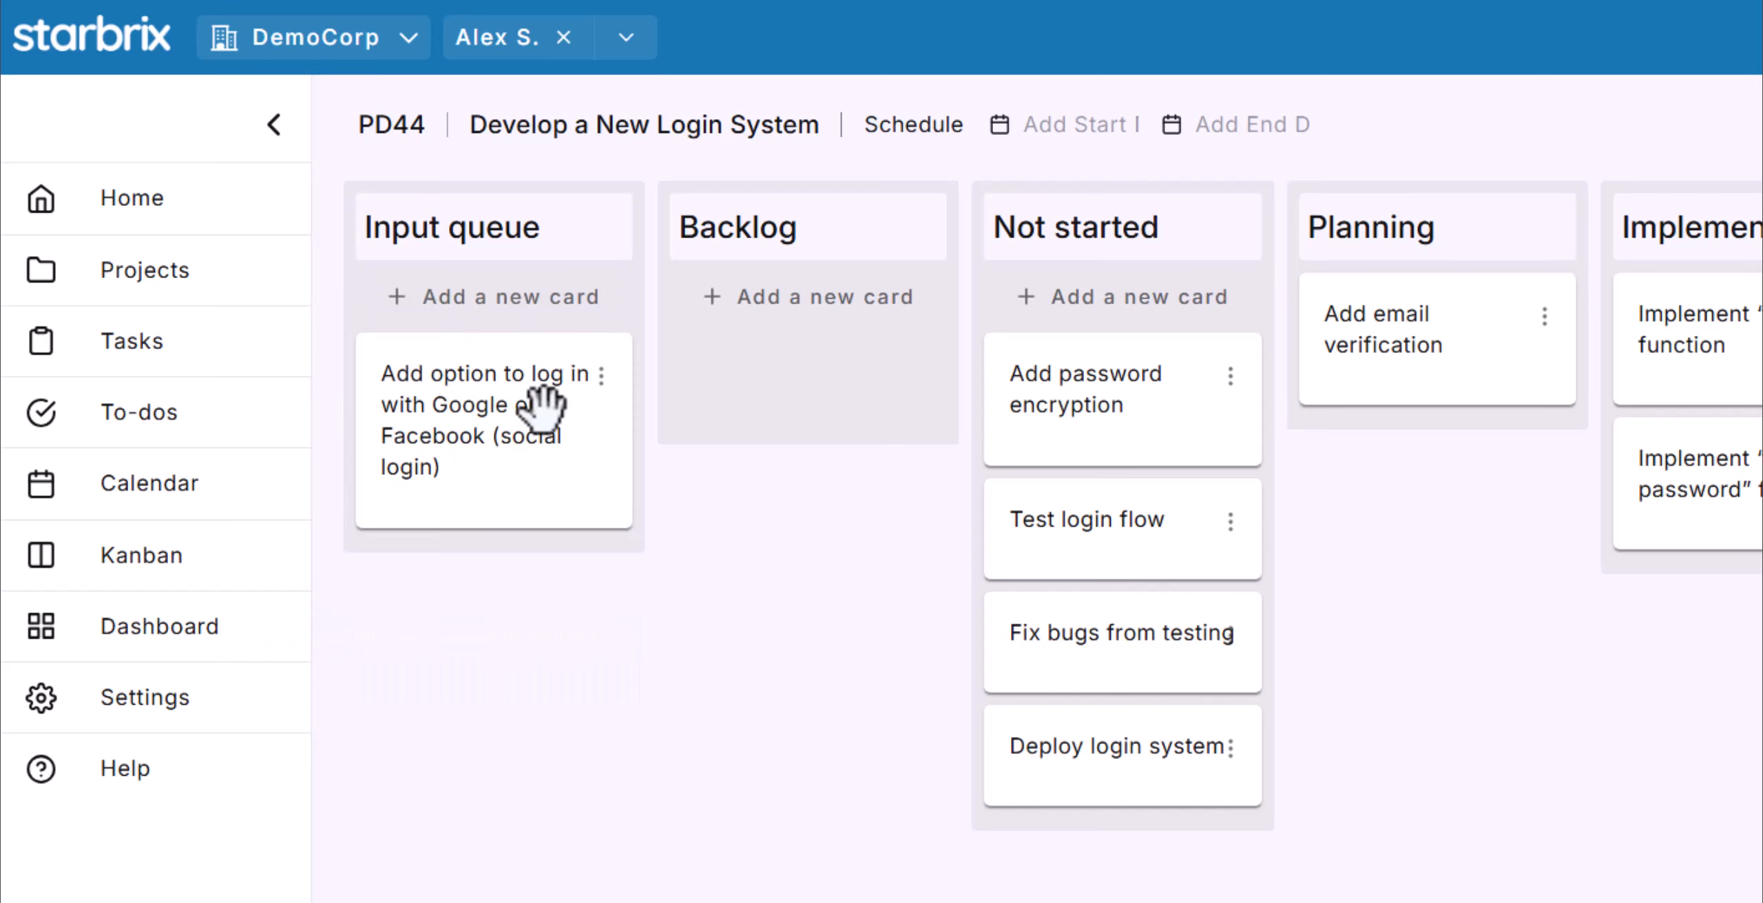
Add the to-do "Provide an option to stay signed in (remember me)." to the Input queue column
click(522, 316)
key(ctrl+v)
click(446, 523)
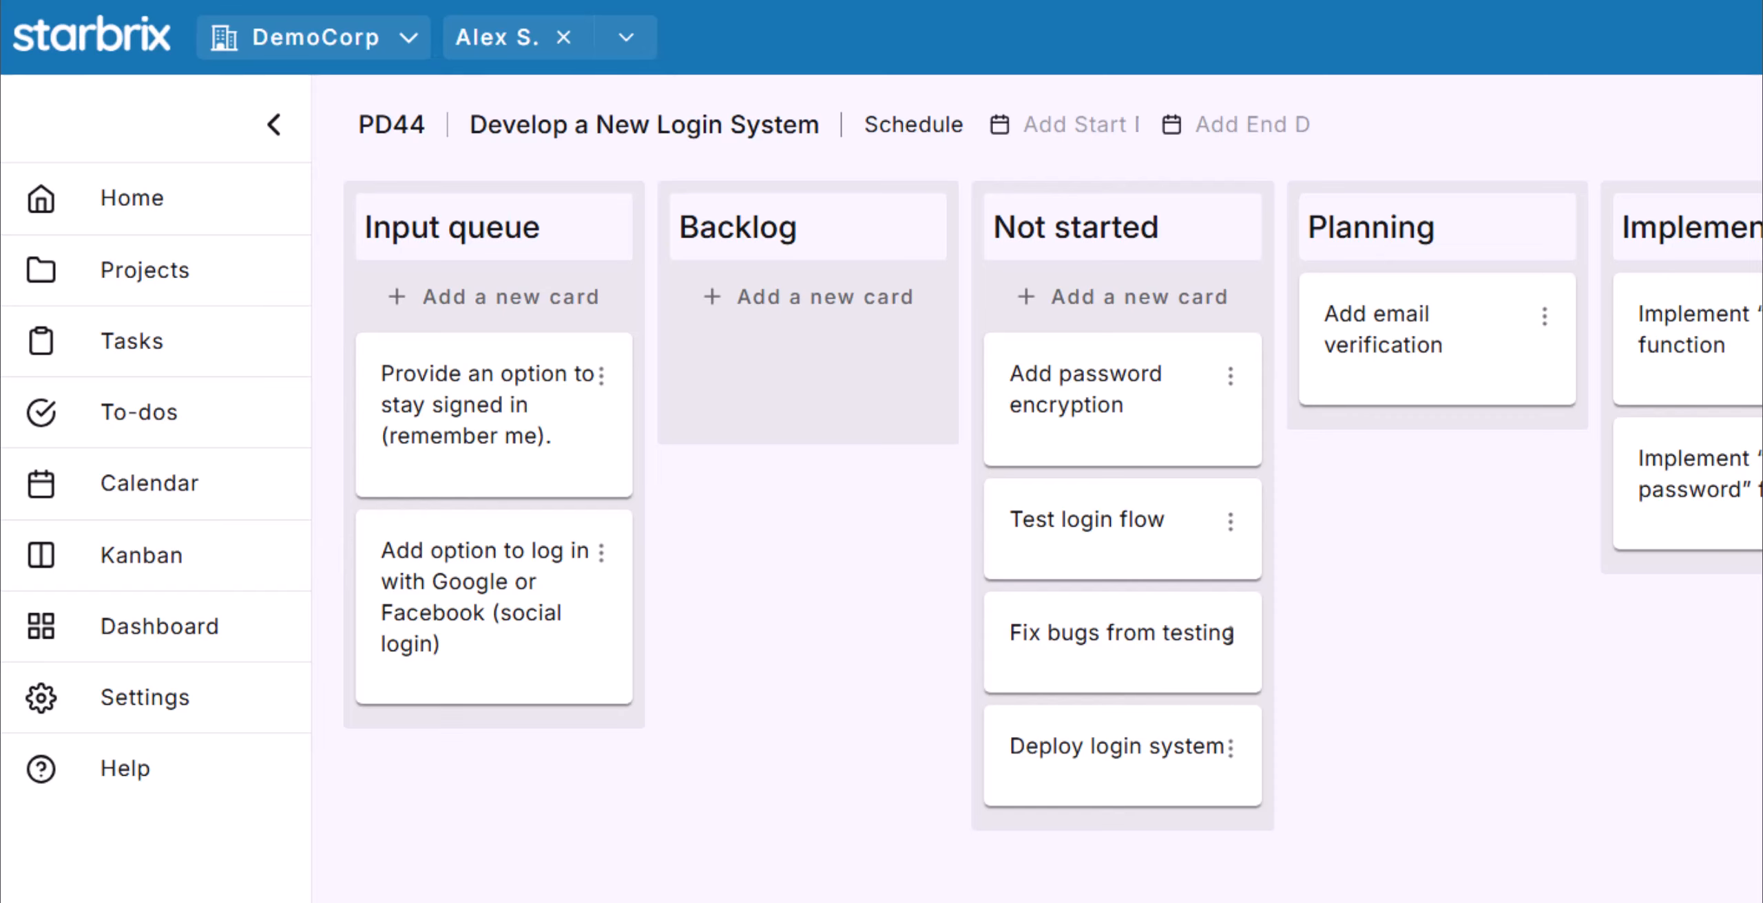
Move both Input queue cards to Backlog and place the stay-signed-in card above the social login card
drag(630, 440, 865, 393)
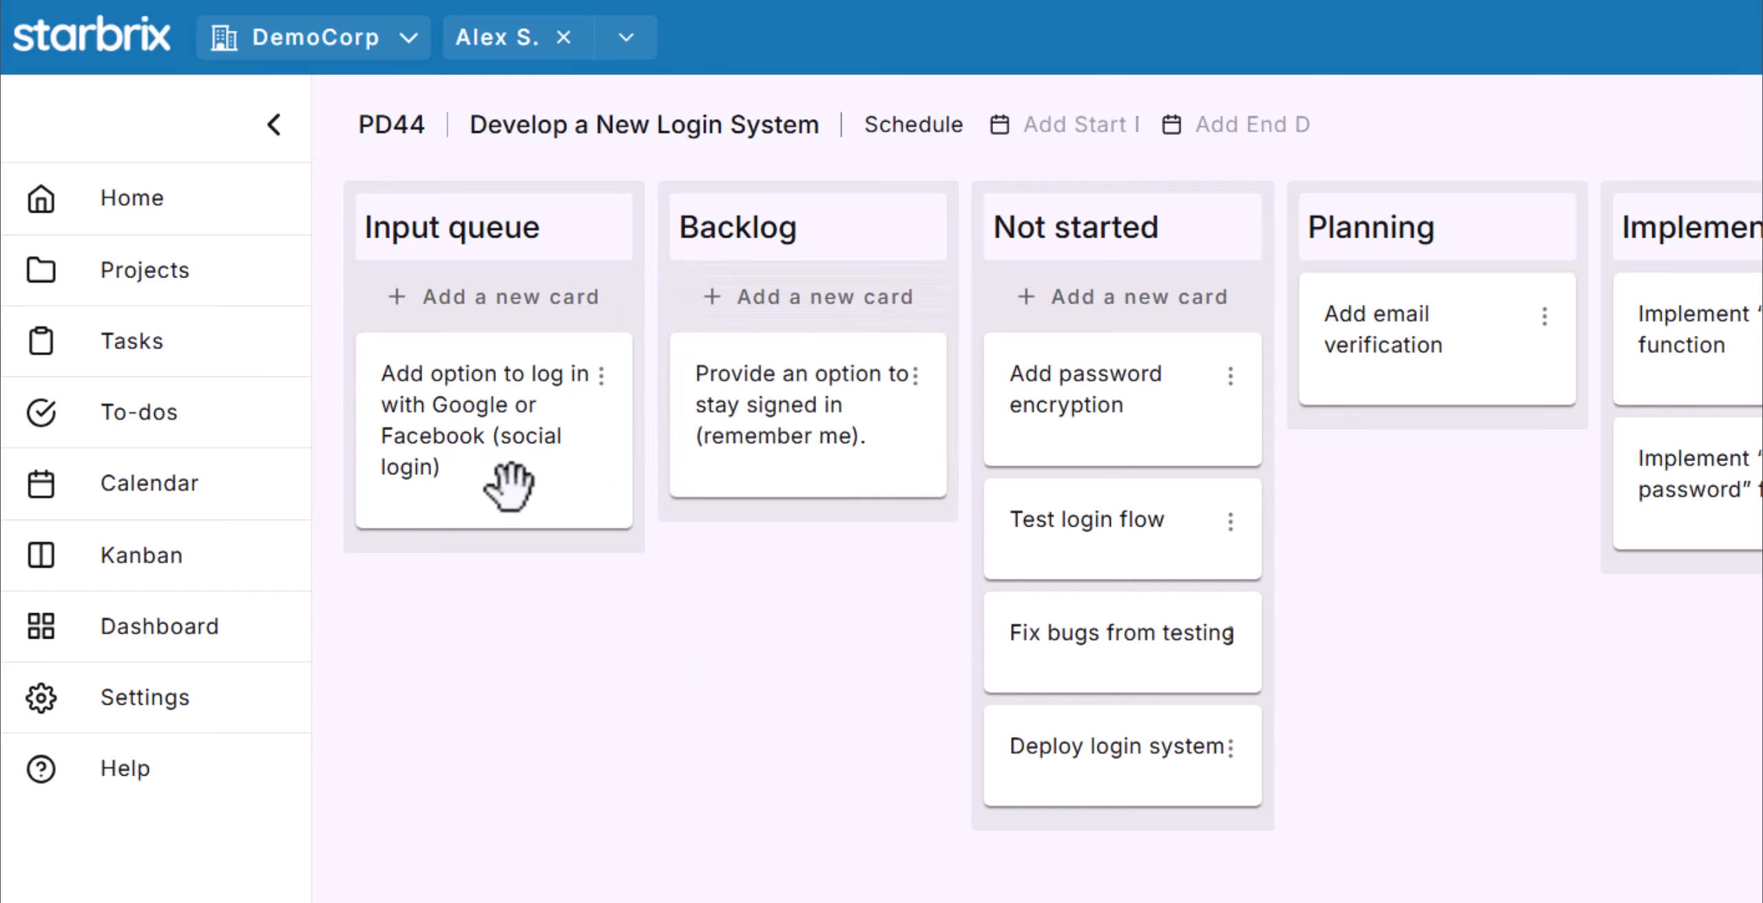
drag(503, 484, 818, 472)
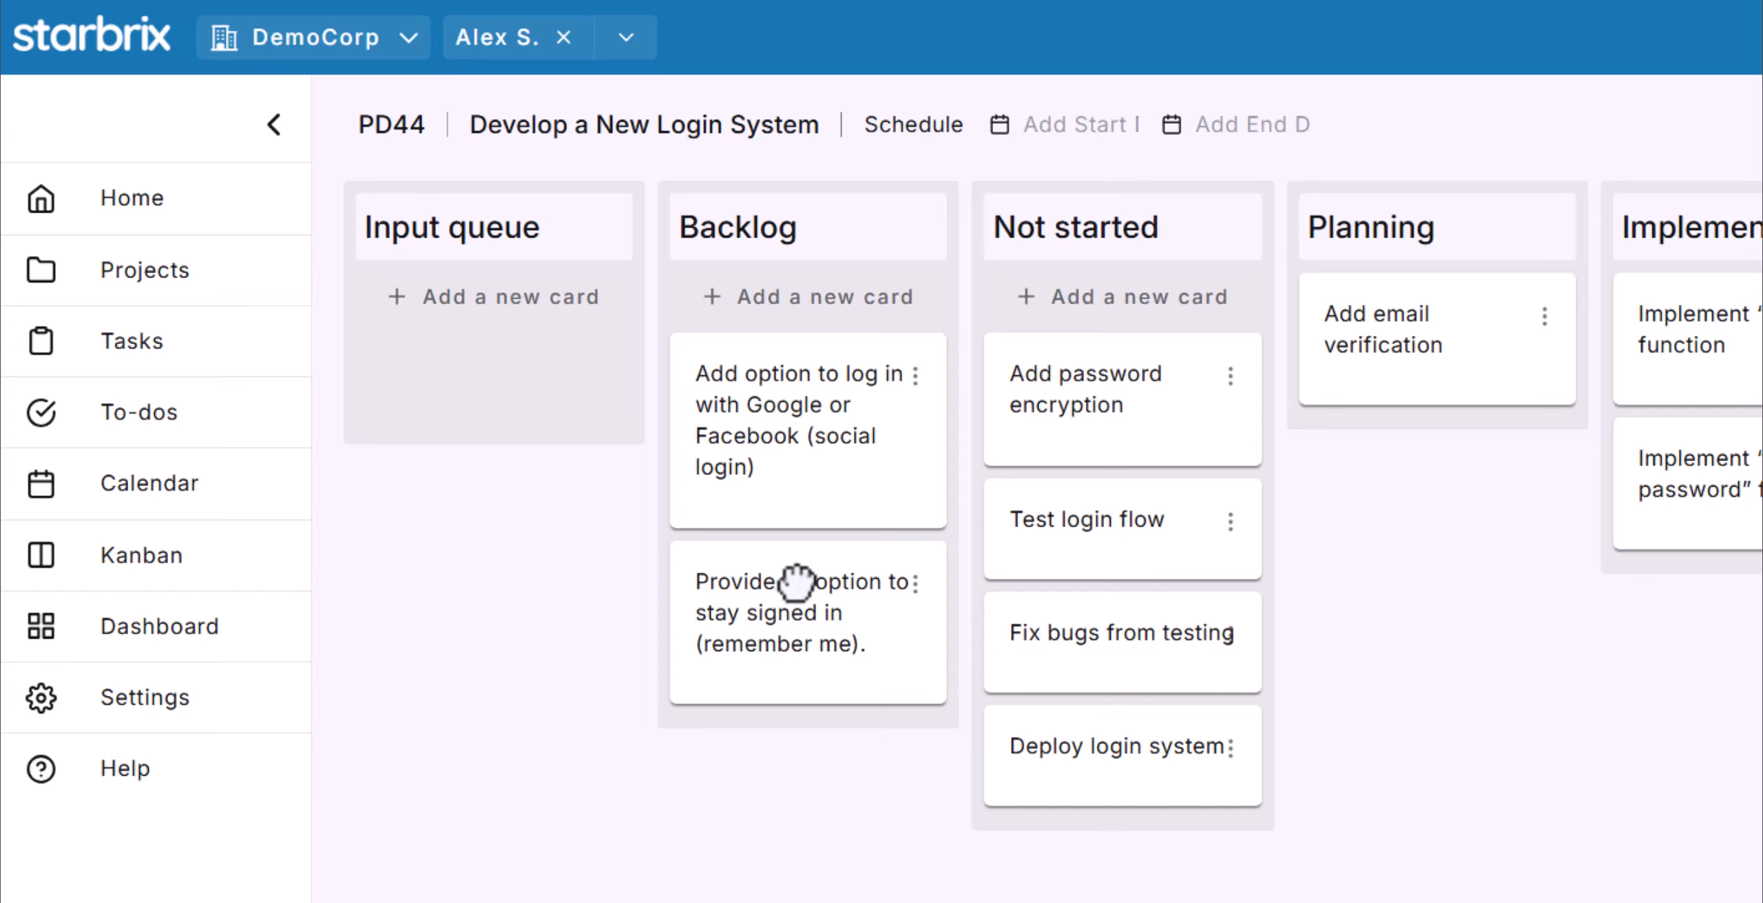
drag(803, 589, 787, 393)
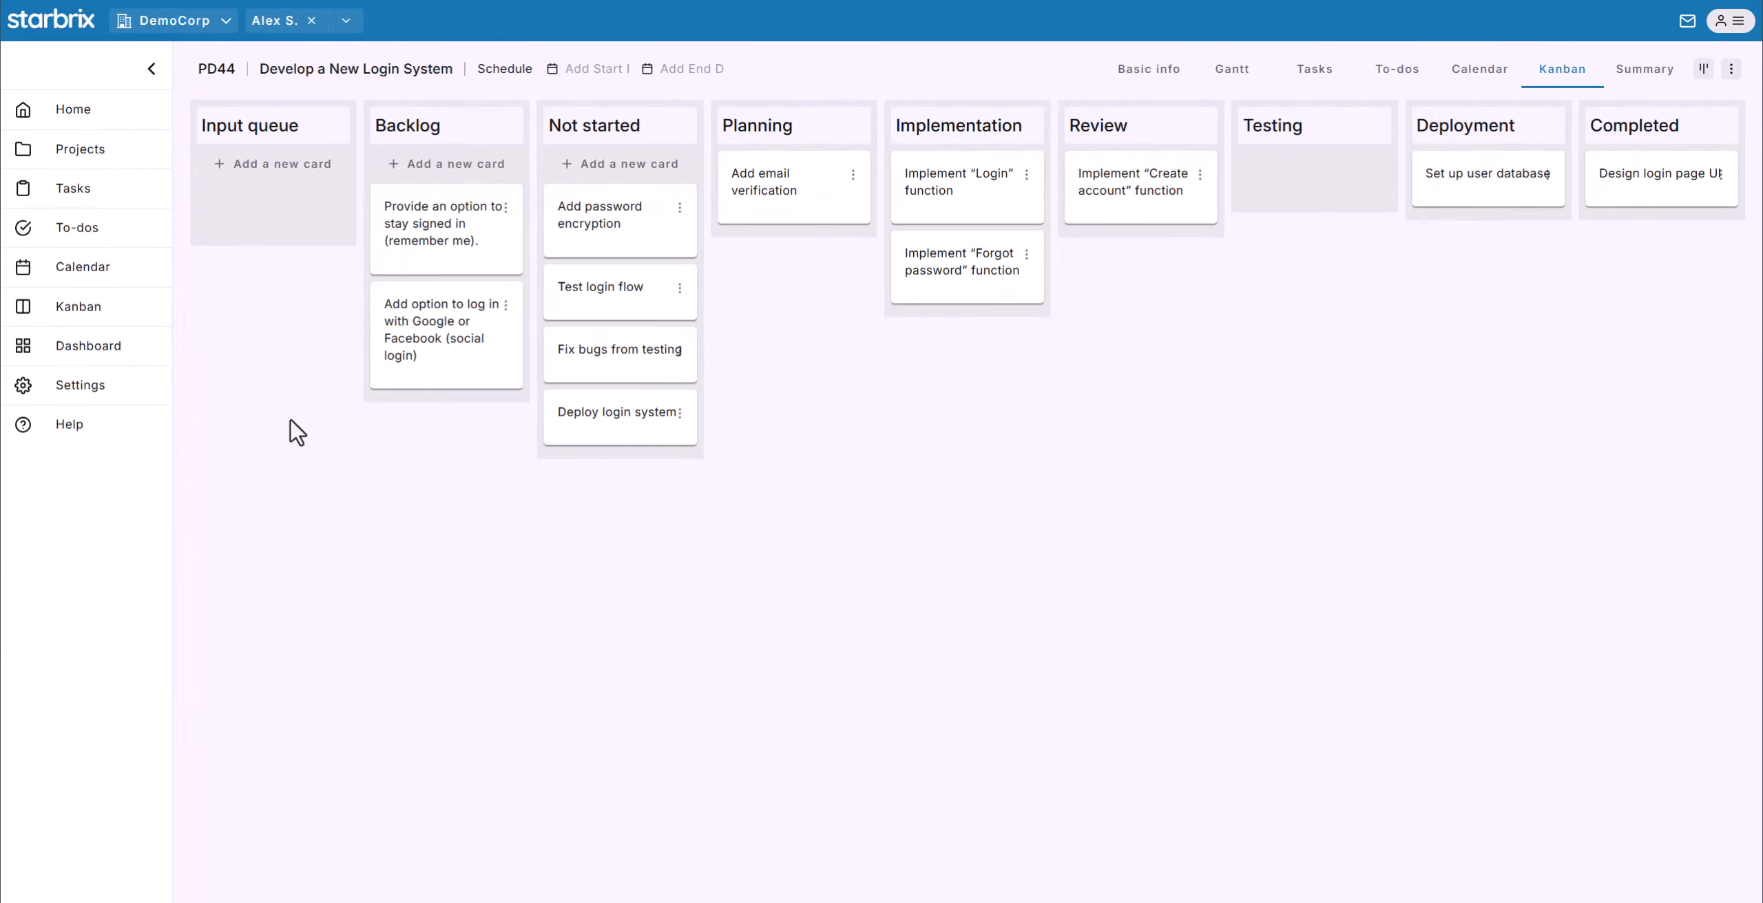
Open the personal Kanban board, check who manages the Landscaping around the house task, and close its details
click(77, 308)
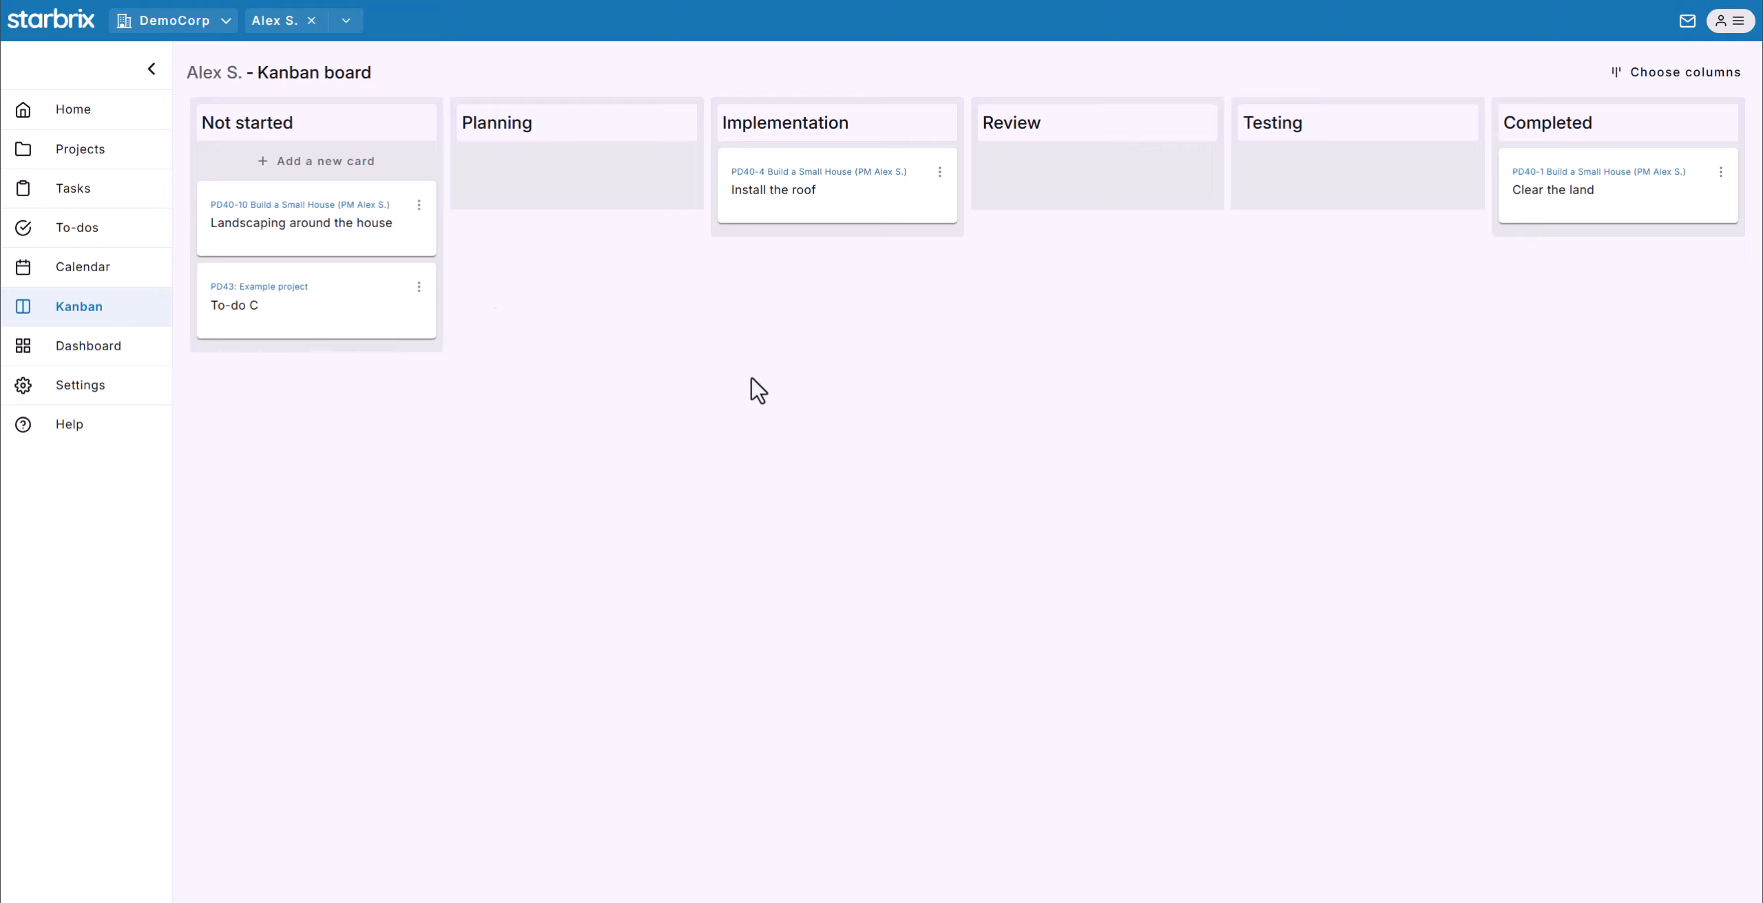
click(349, 234)
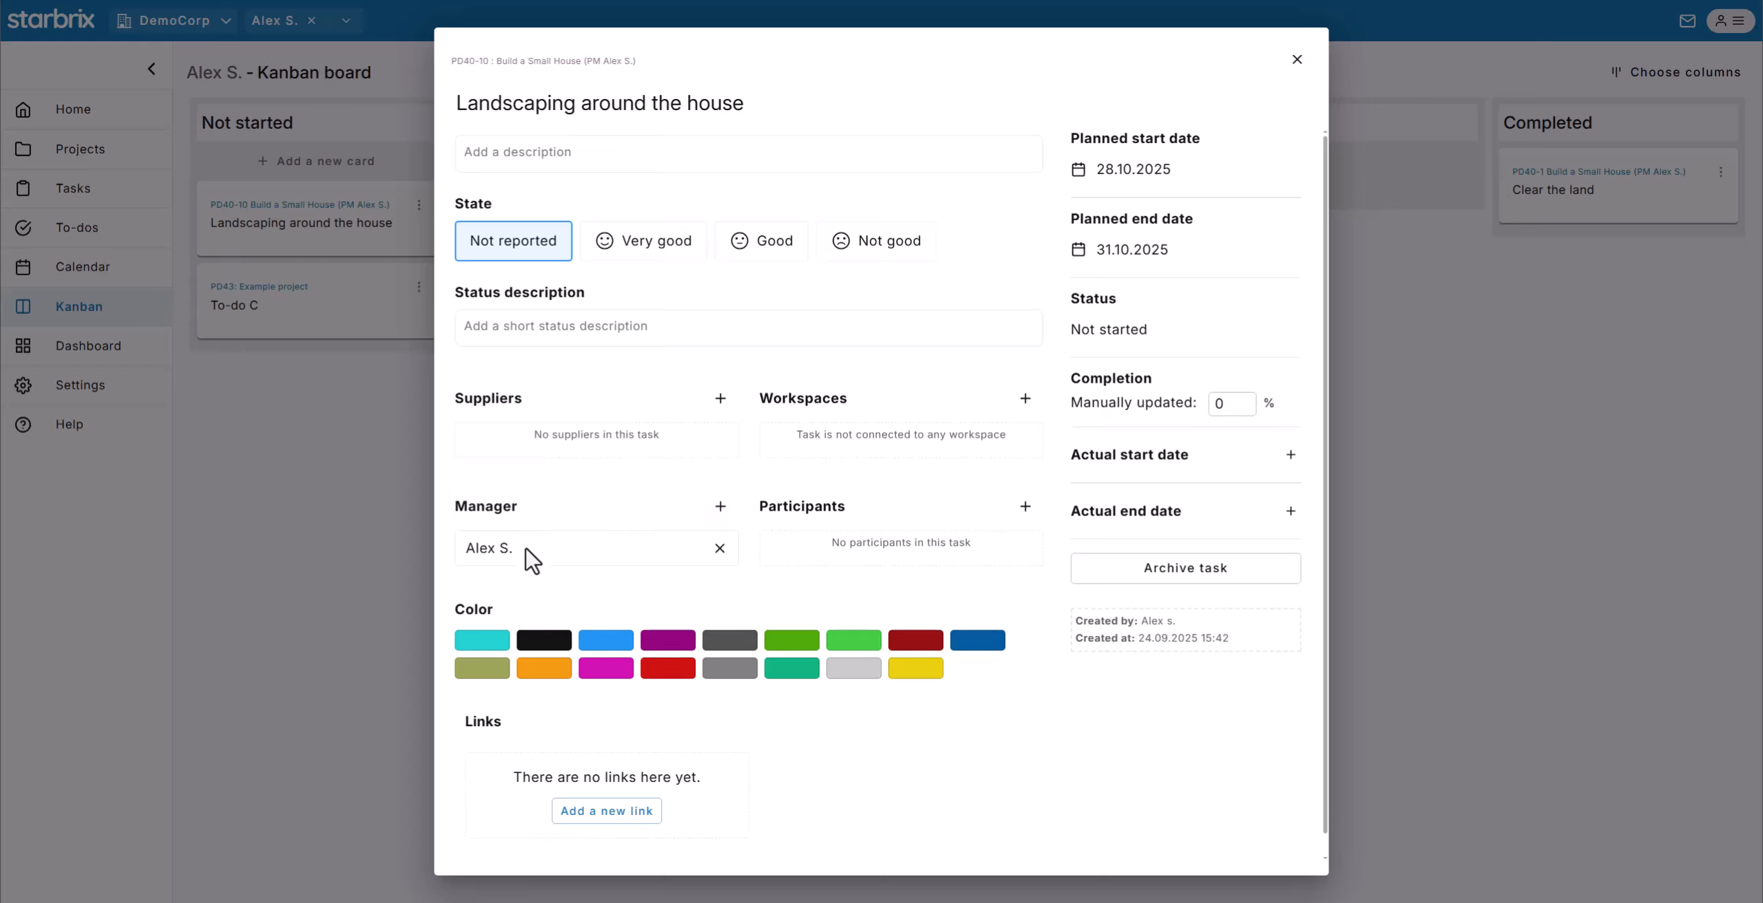
click(1297, 59)
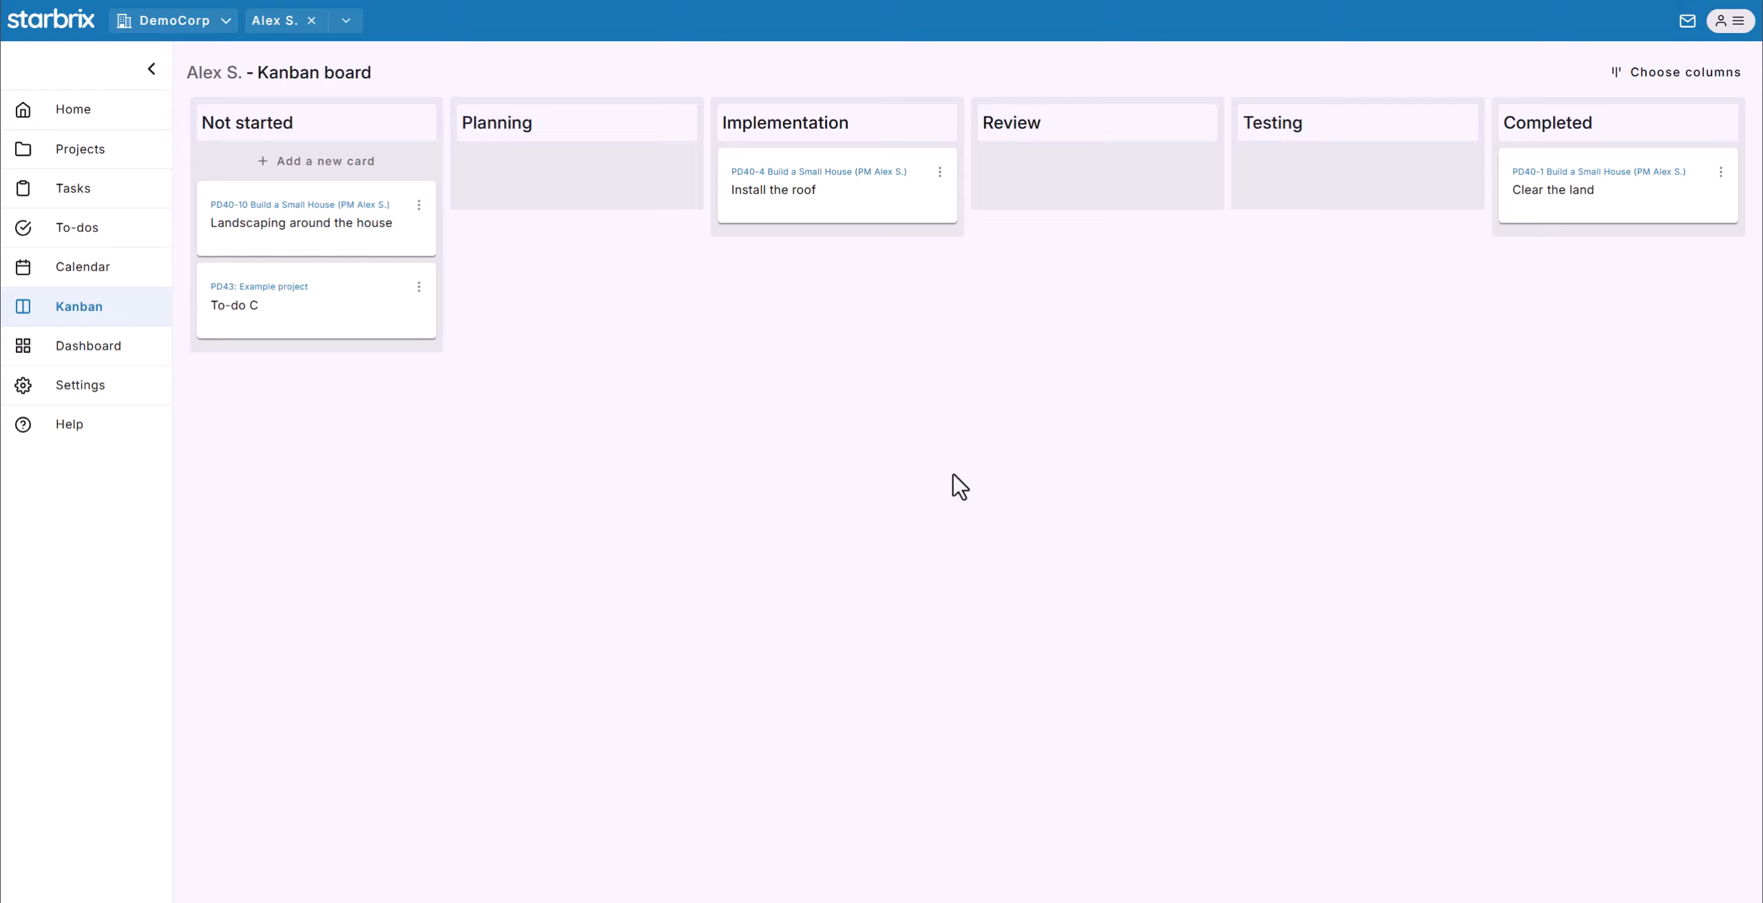
Switch the Kanban board from the personal view to the Bug fixes workspace
click(346, 20)
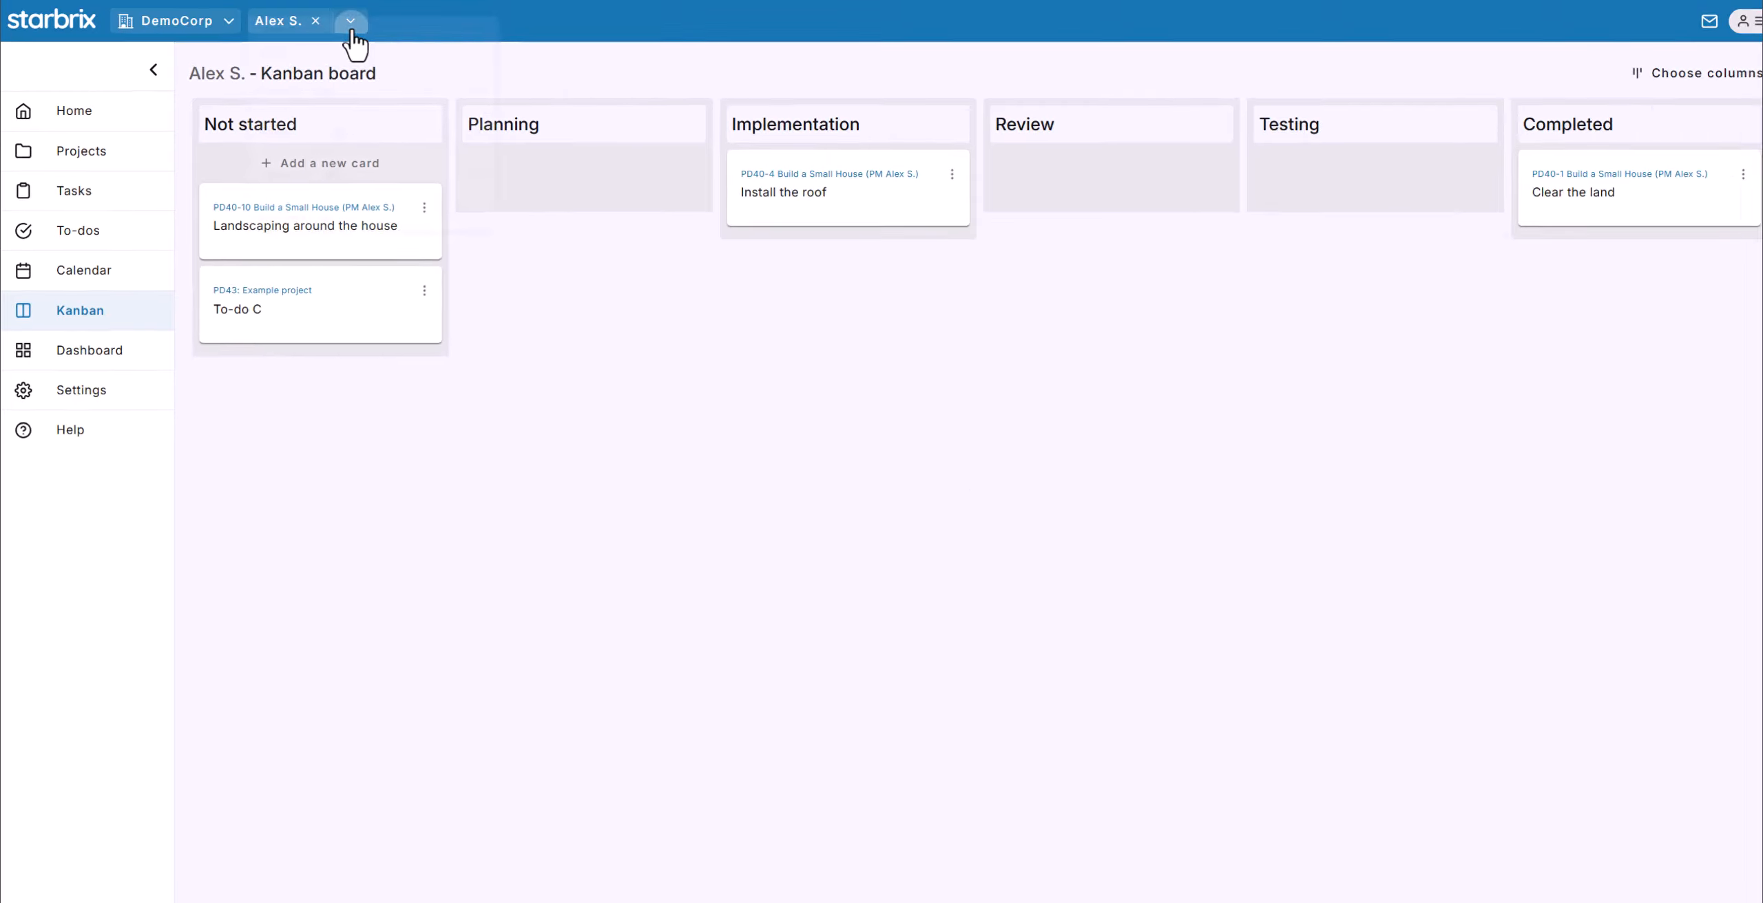
click(375, 206)
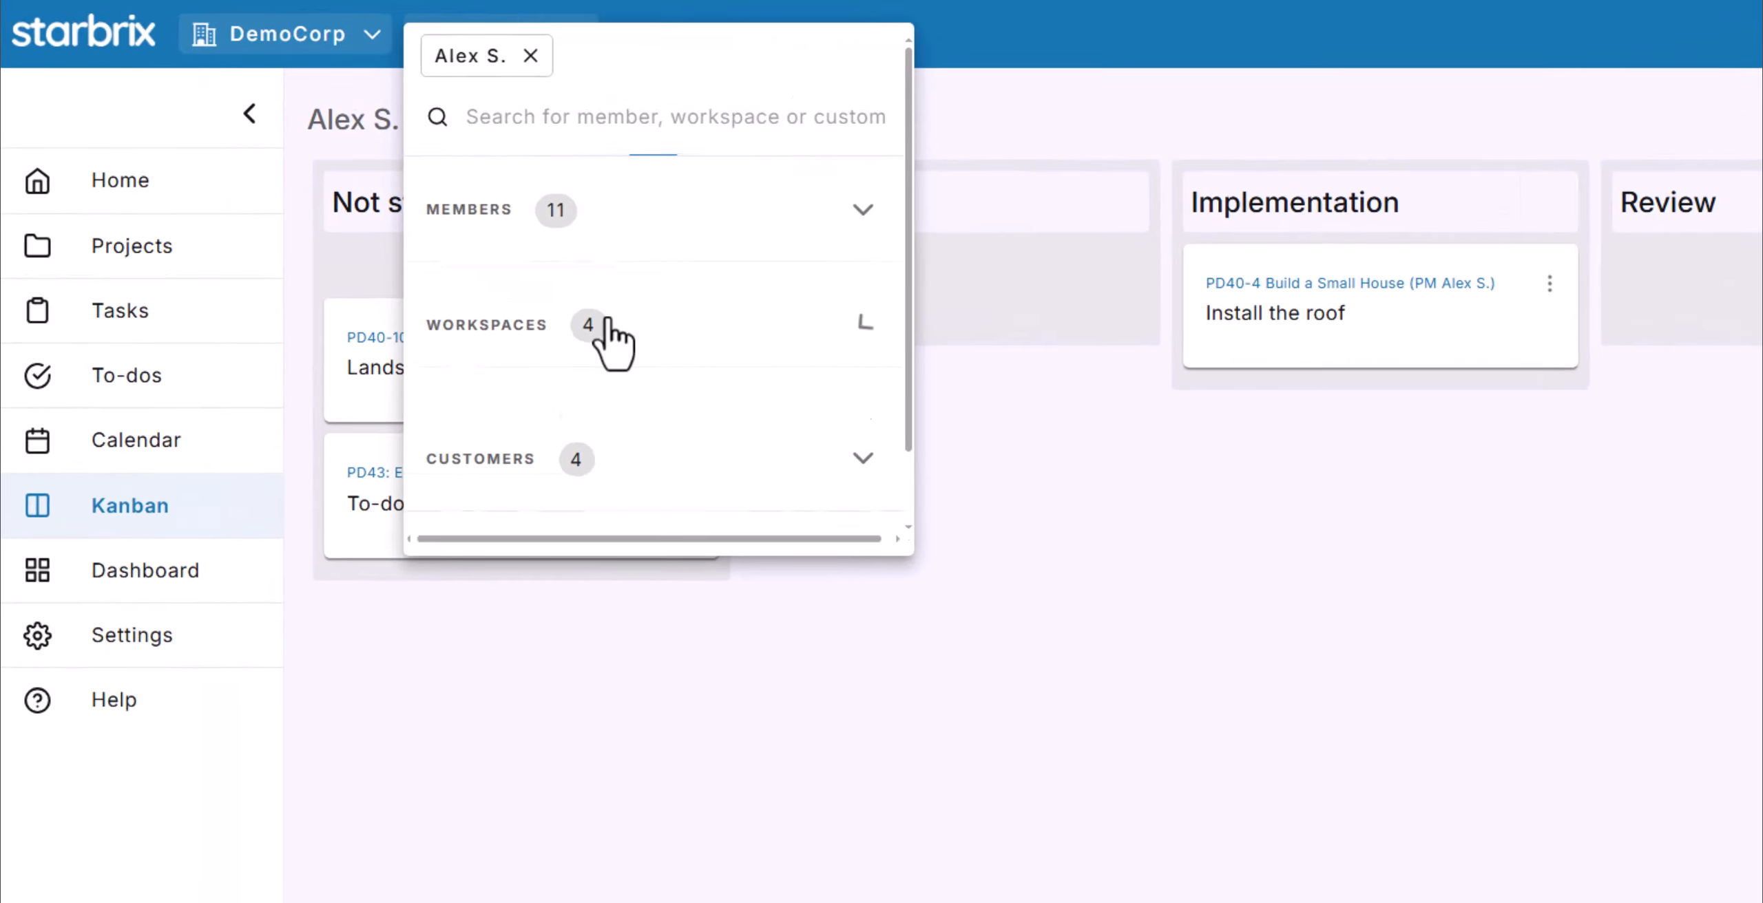
scroll(609, 344, down, 5)
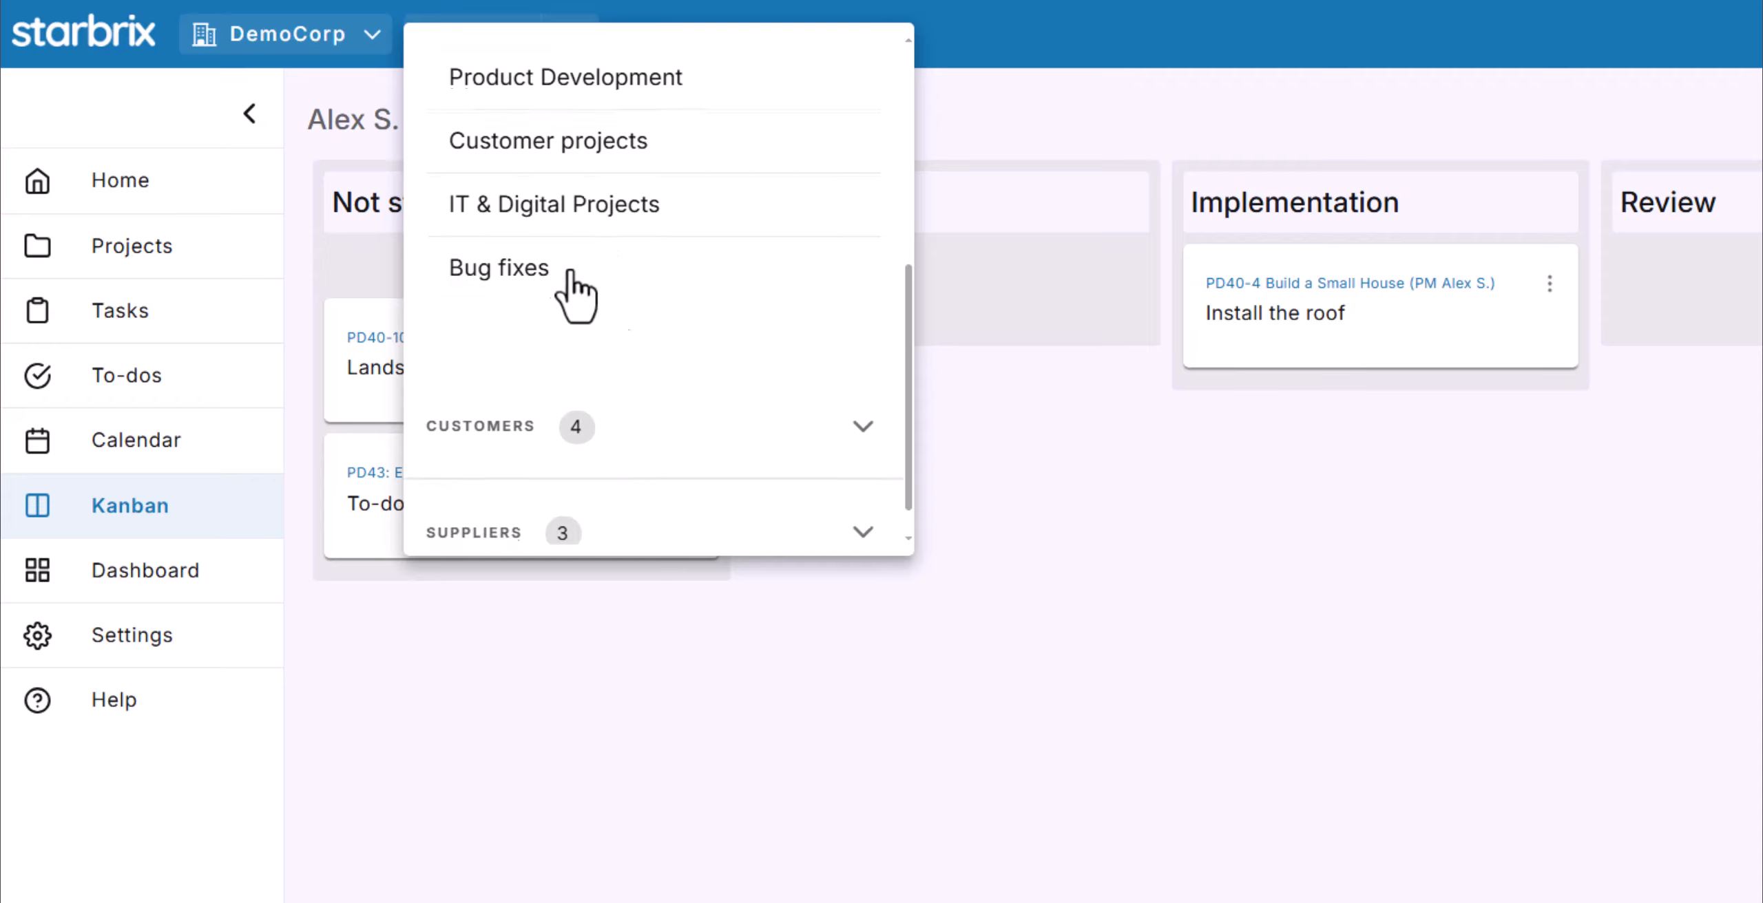
click(530, 275)
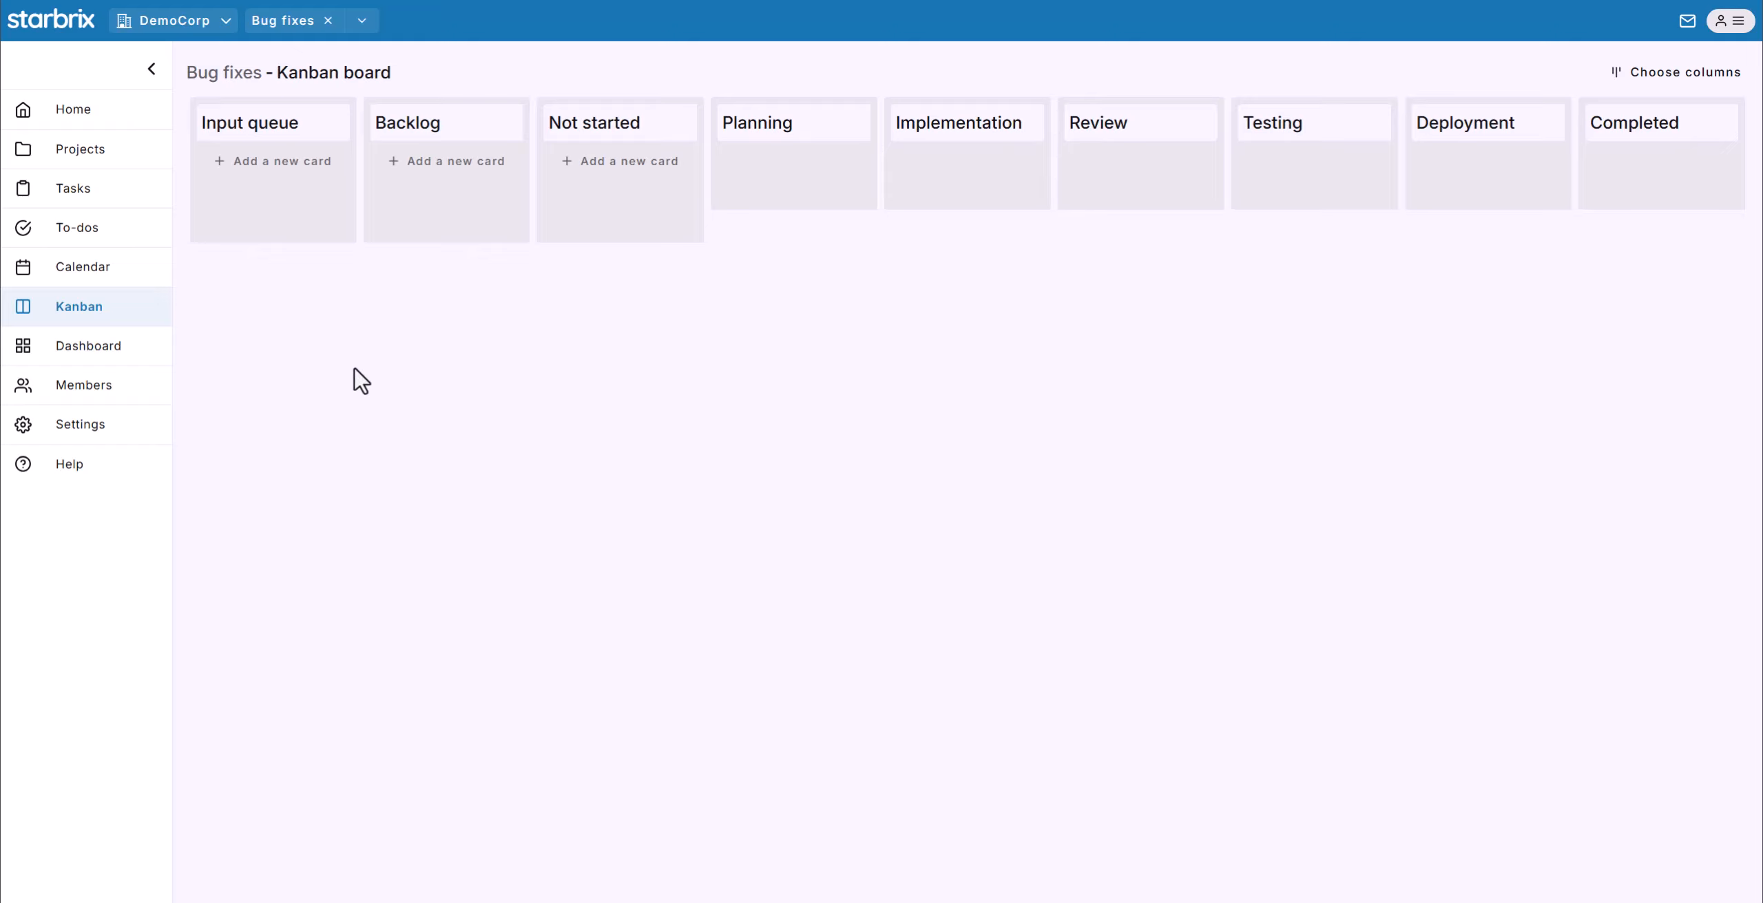
Start a new card in the Input queue column of the Bug fixes board
click(273, 165)
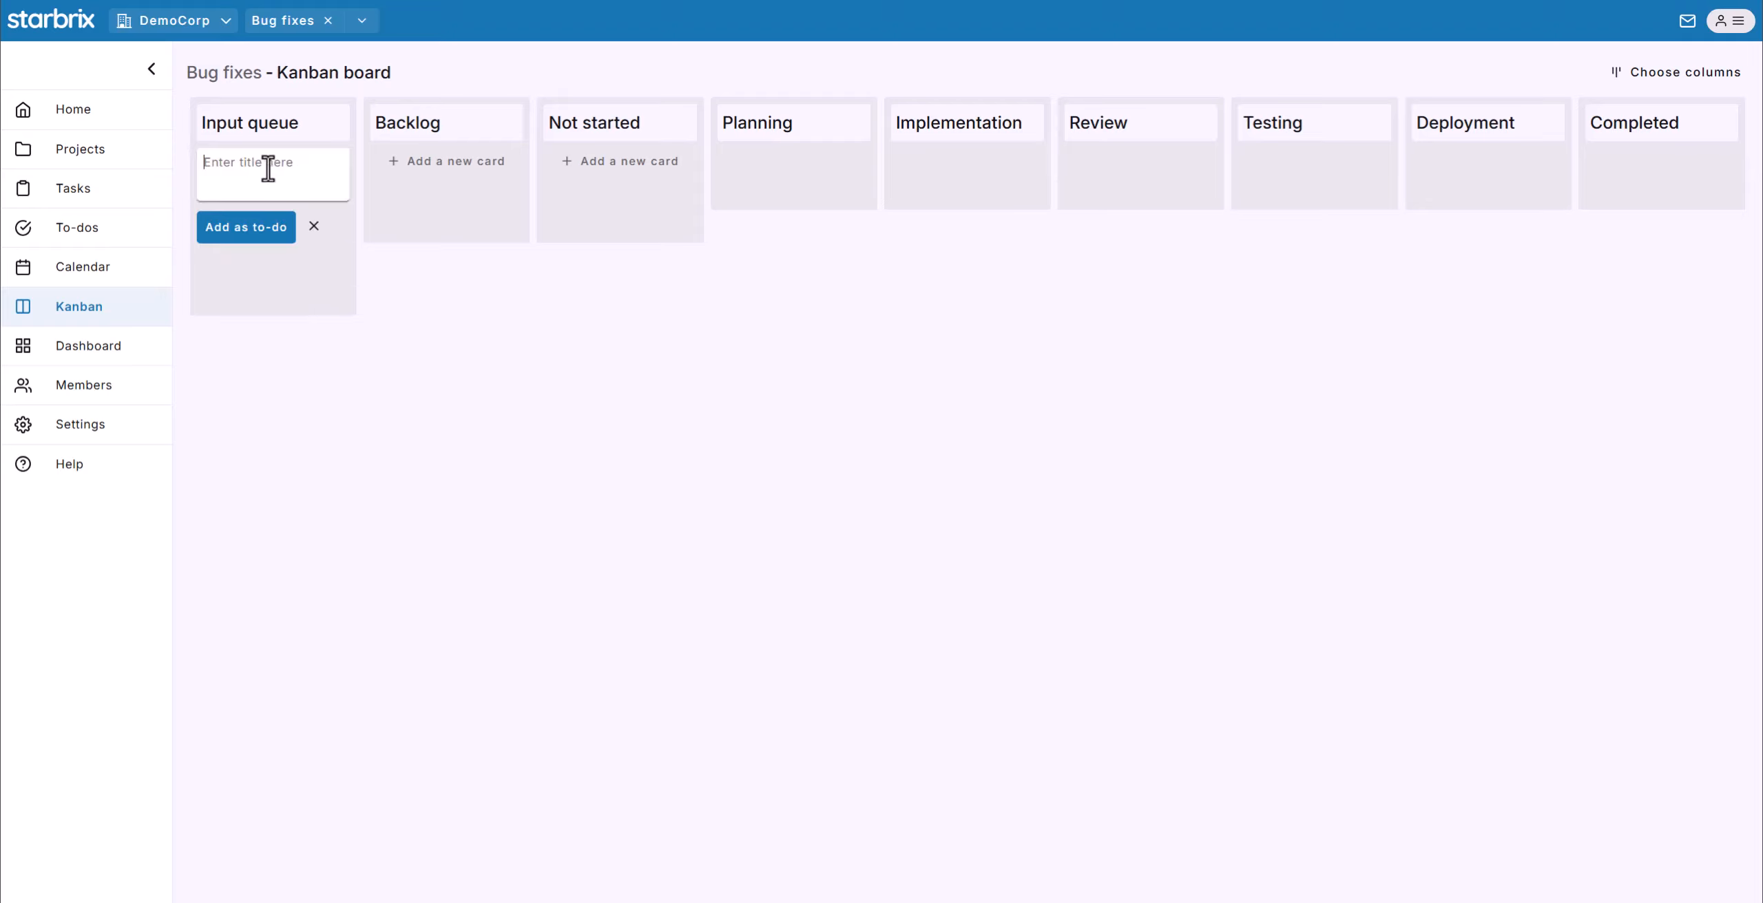